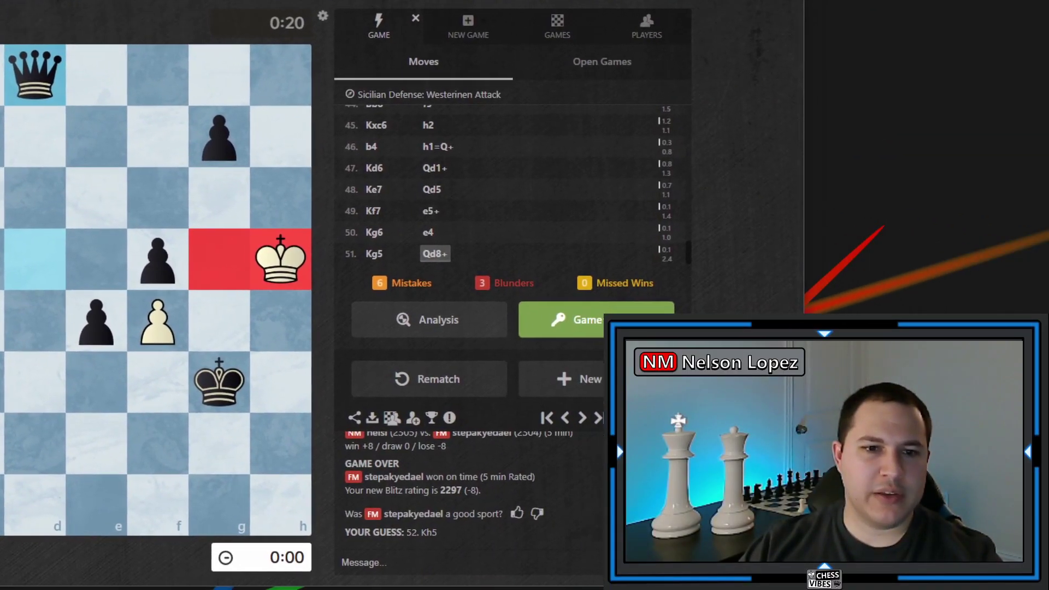
Step: Load the finished game on the analysis board with Self Analysis enabled, and view the engine settings
{"action": "left_click", "coordinate": [417, 322]}
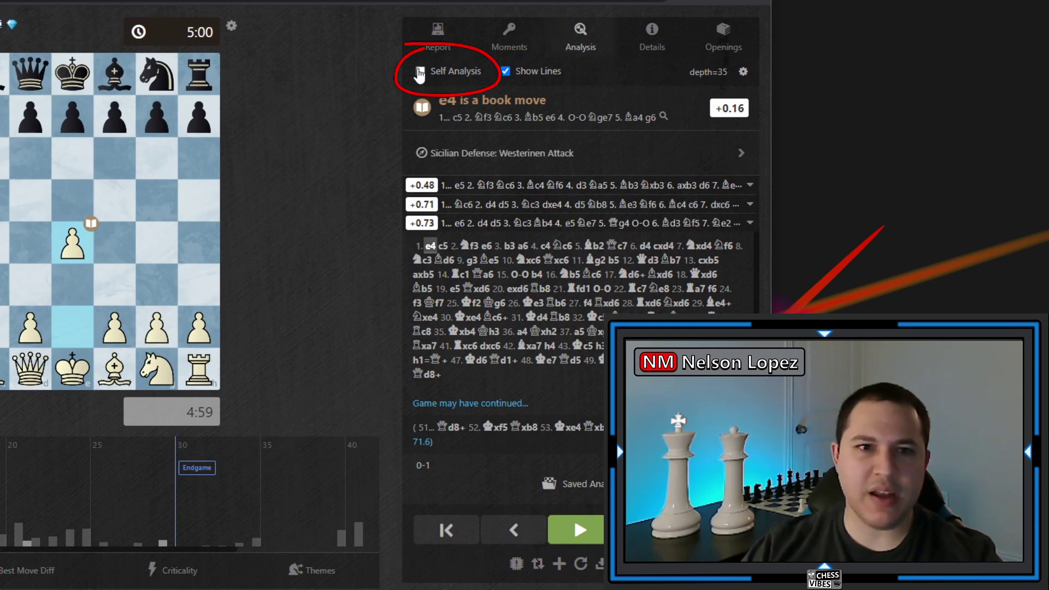
{"action": "left_click", "coordinate": [420, 73]}
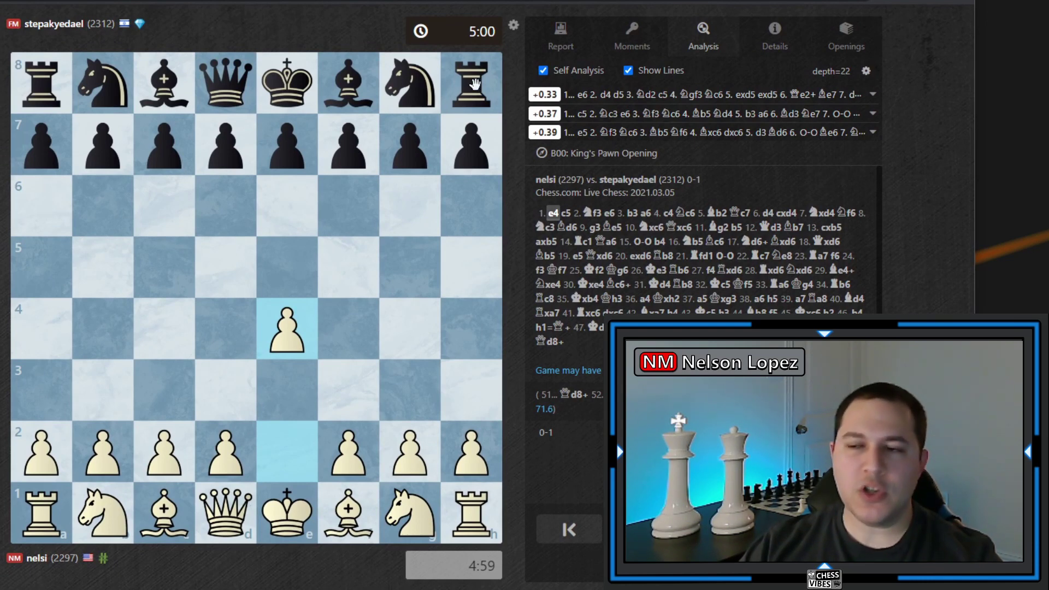
{"action": "left_click", "coordinate": [866, 72]}
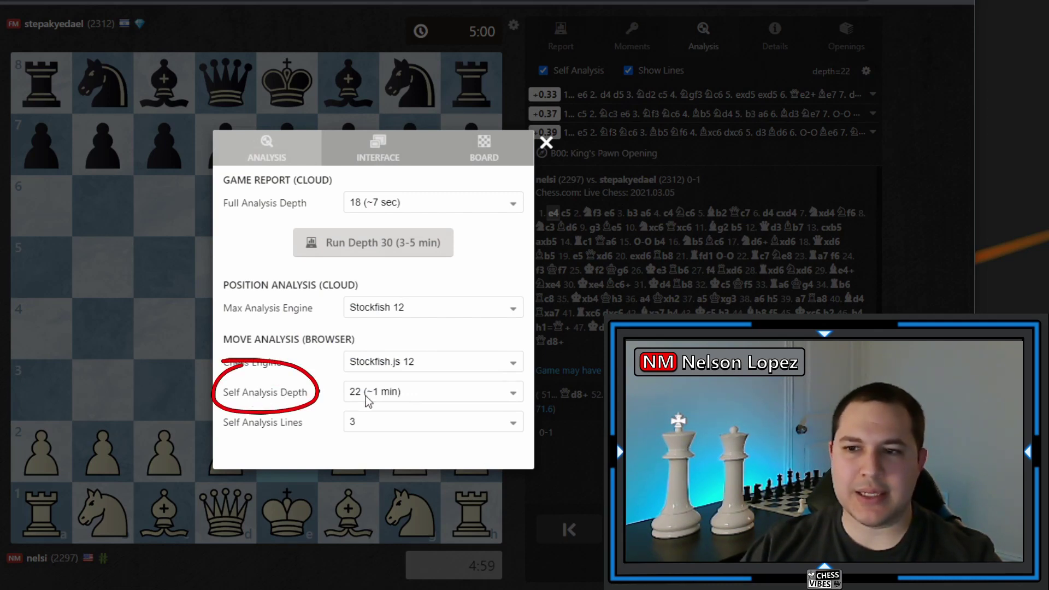
{"action": "left_click", "coordinate": [512, 393]}
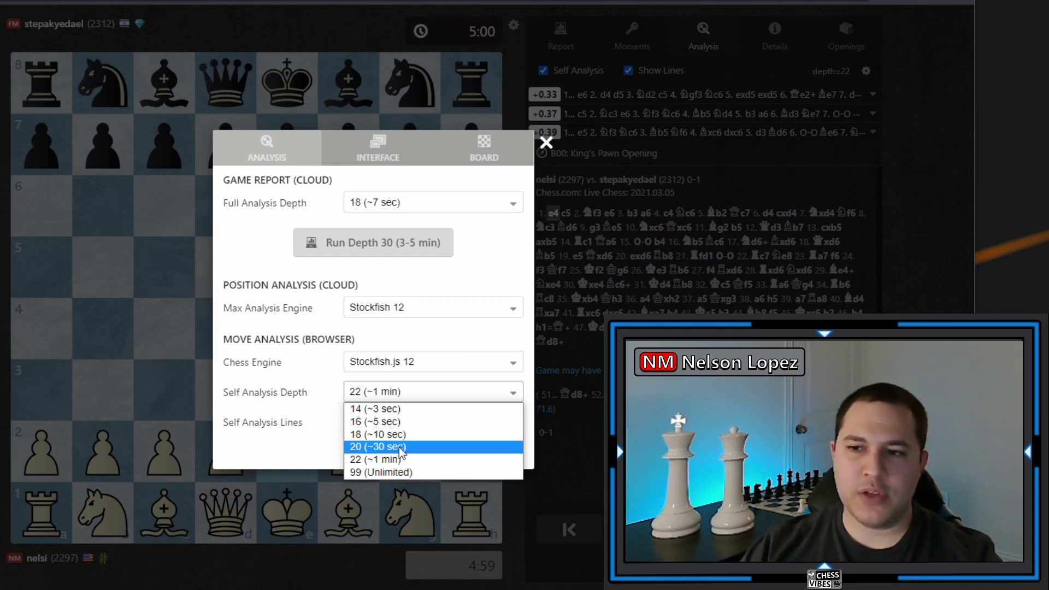
{"action": "left_click", "coordinate": [386, 461]}
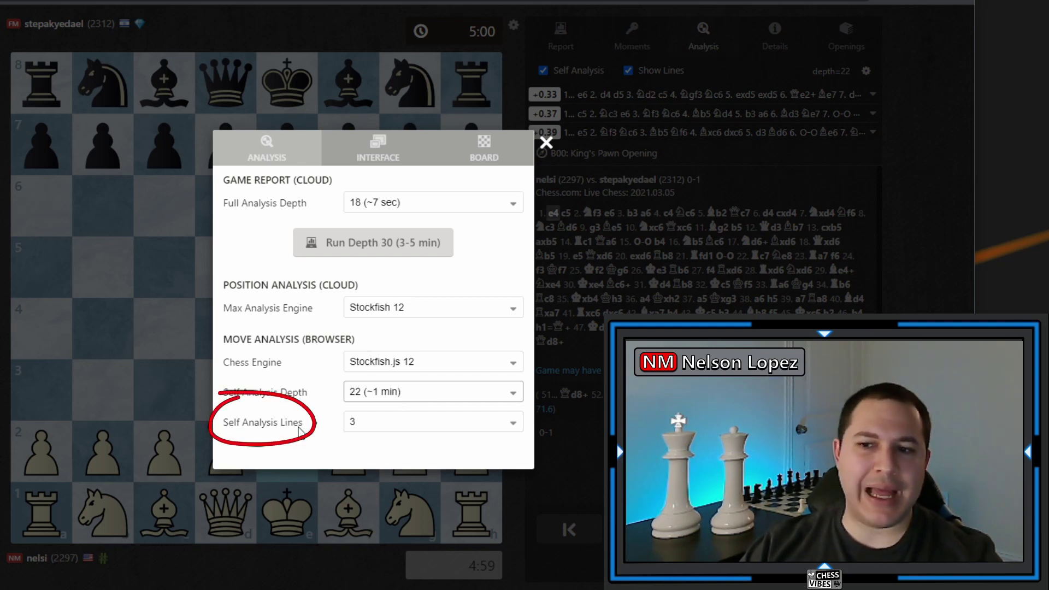
{"action": "left_click", "coordinate": [546, 142]}
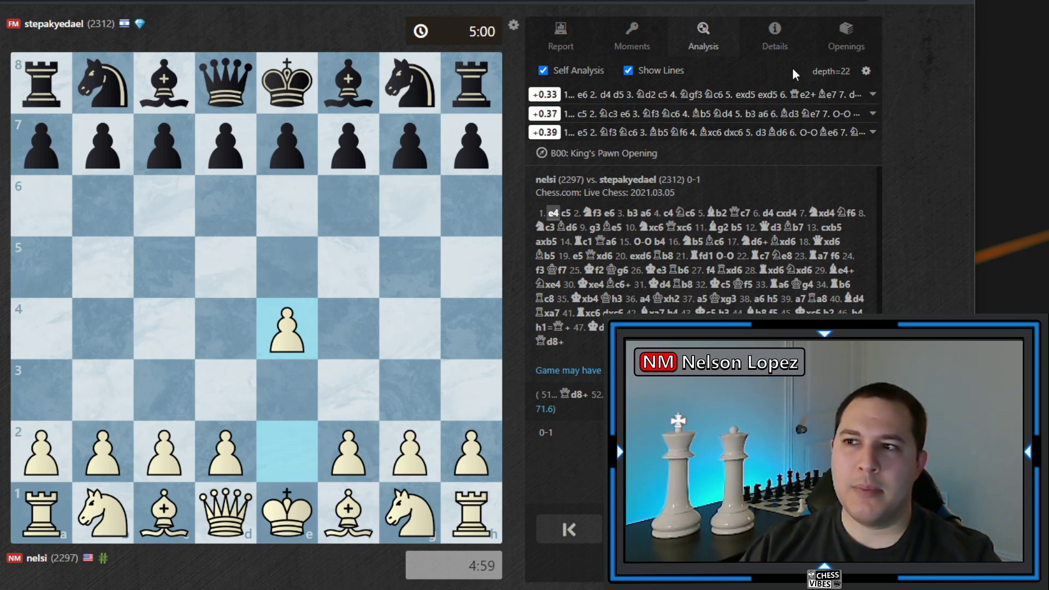
Step: Change Self Analysis Lines to 1 in the analysis settings
{"action": "left_click", "coordinate": [866, 72]}
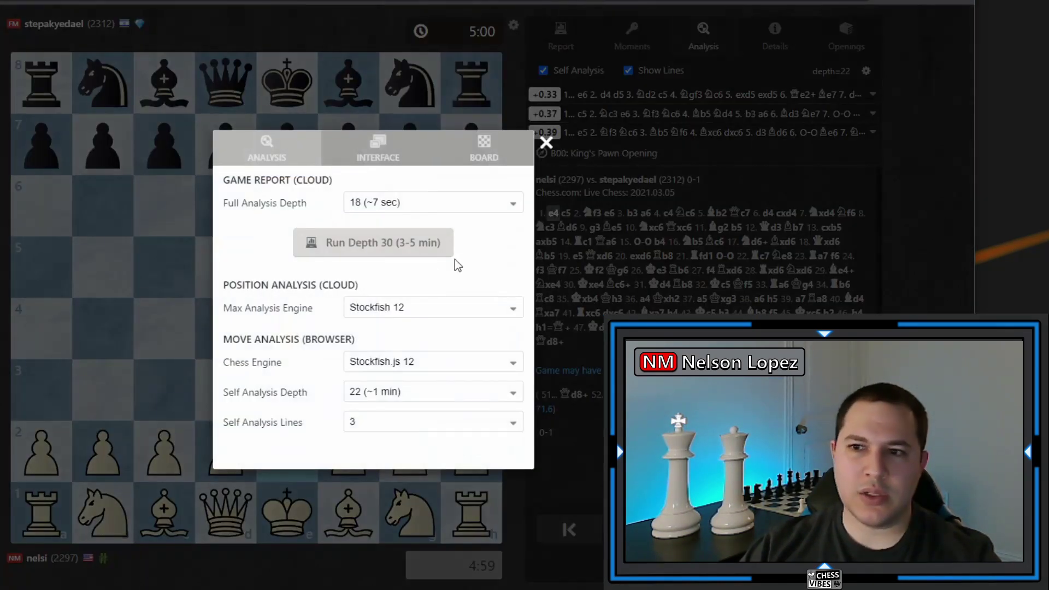
{"action": "left_click", "coordinate": [384, 422]}
{"action": "left_click", "coordinate": [374, 442]}
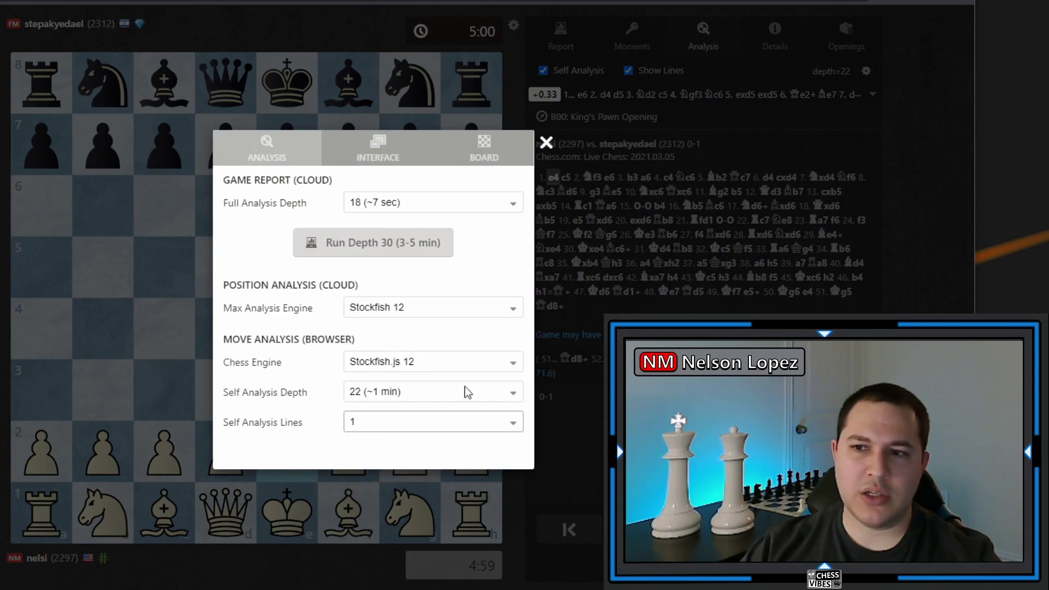
{"action": "left_click", "coordinate": [544, 145]}
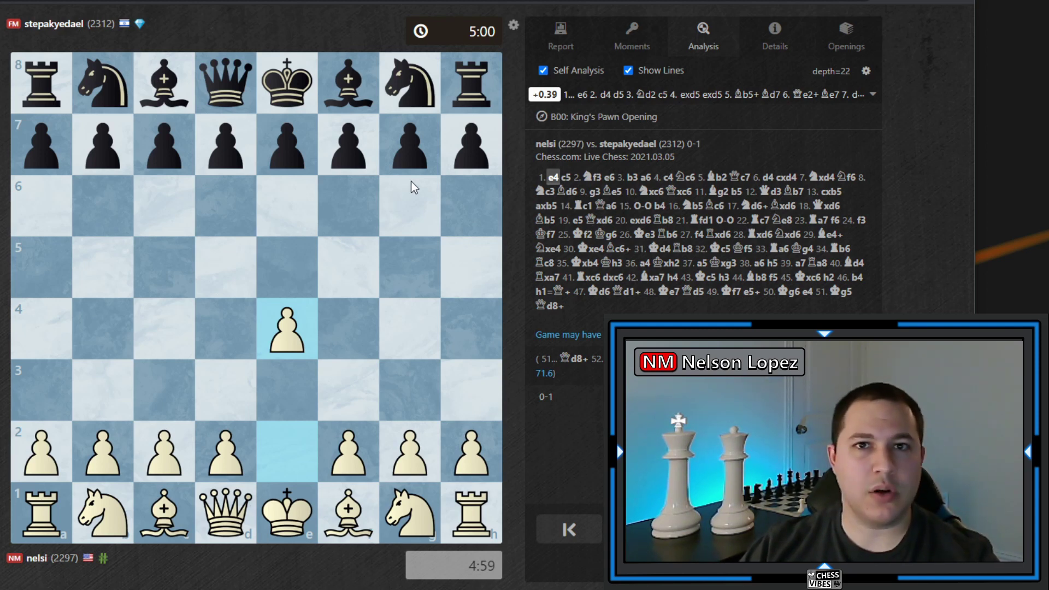
Step: Restore Self Analysis Lines to 3 in the analysis settings
{"action": "left_click", "coordinate": [866, 71]}
{"action": "left_click", "coordinate": [388, 421]}
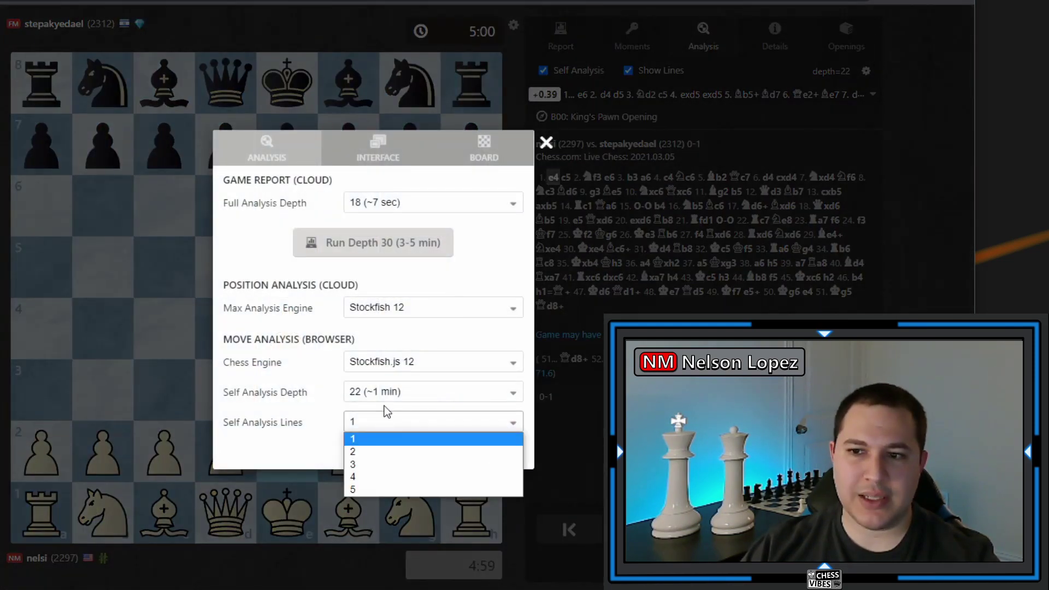
{"action": "left_click", "coordinate": [384, 468]}
{"action": "left_click", "coordinate": [546, 143]}
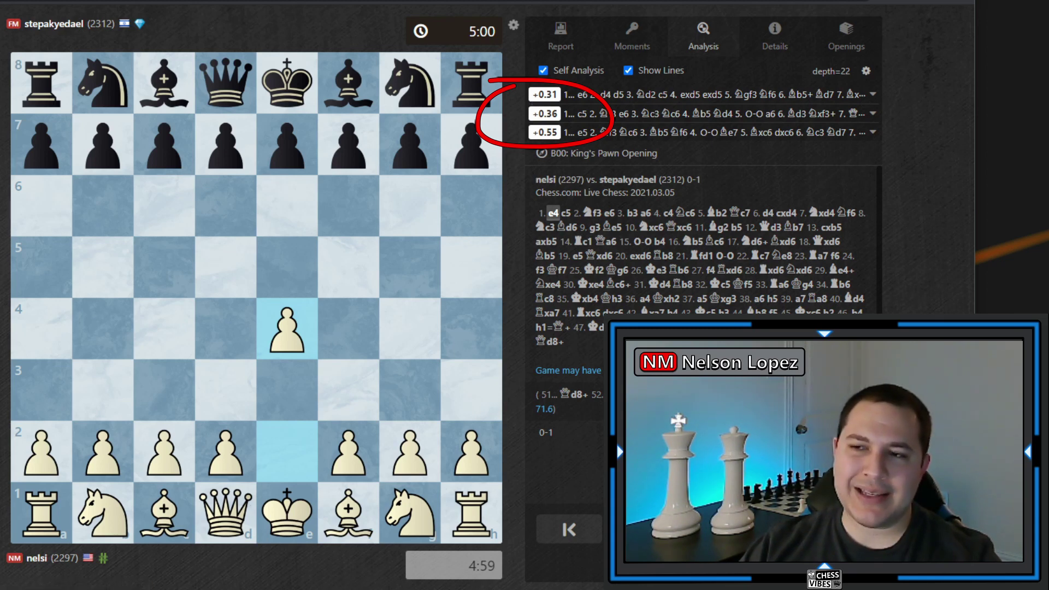
Step: Step through 1...c5 2.Nf3 e6 3.b3 a6
{"action": "key", "text": "Right"}
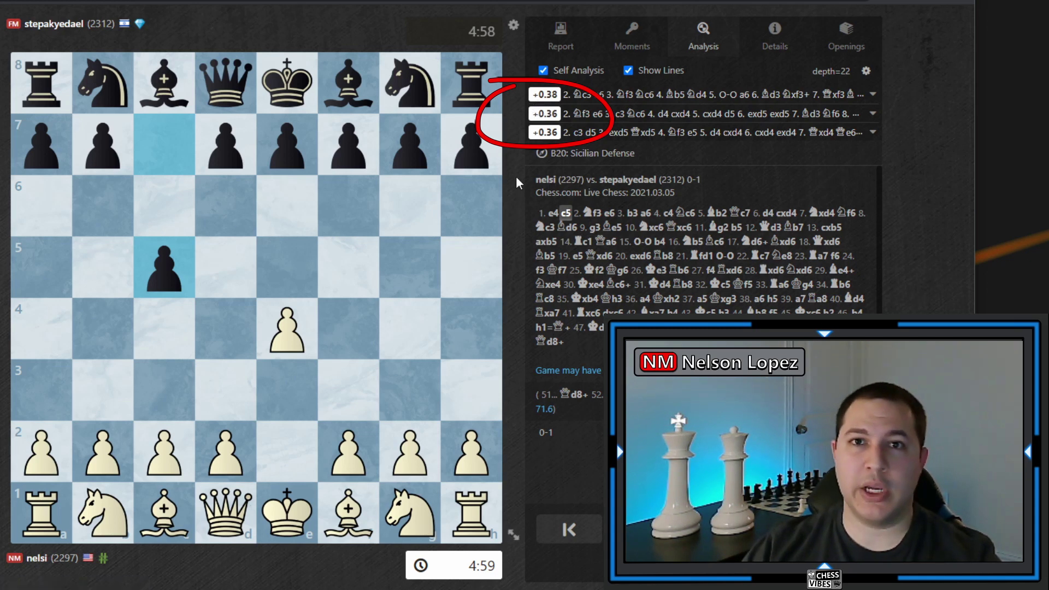
{"action": "key", "text": "Right"}
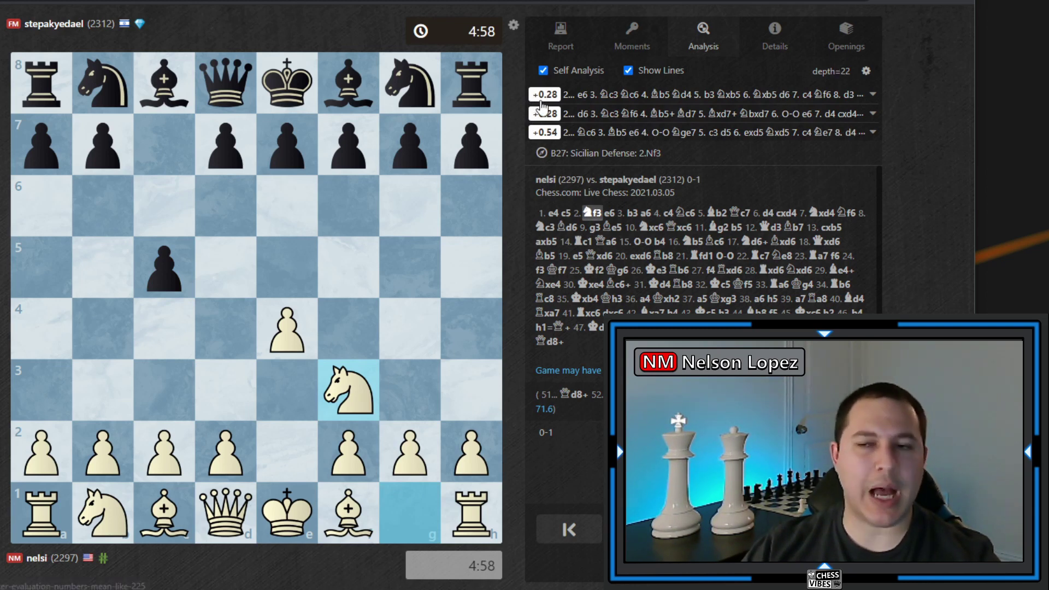
{"action": "key", "text": "Right"}
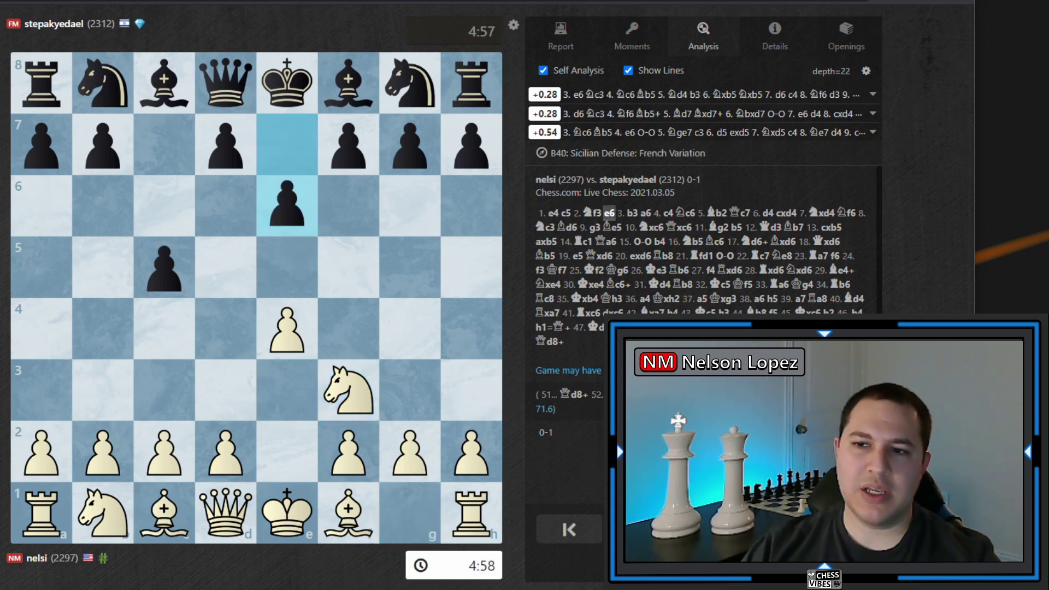
{"action": "key", "text": "Right"}
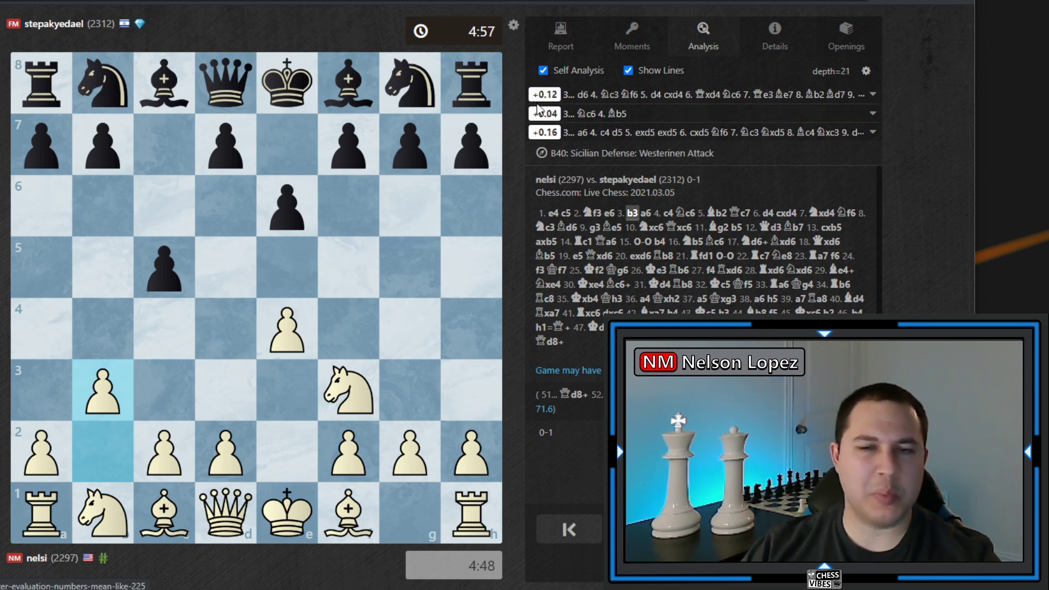
{"action": "key", "text": "Right"}
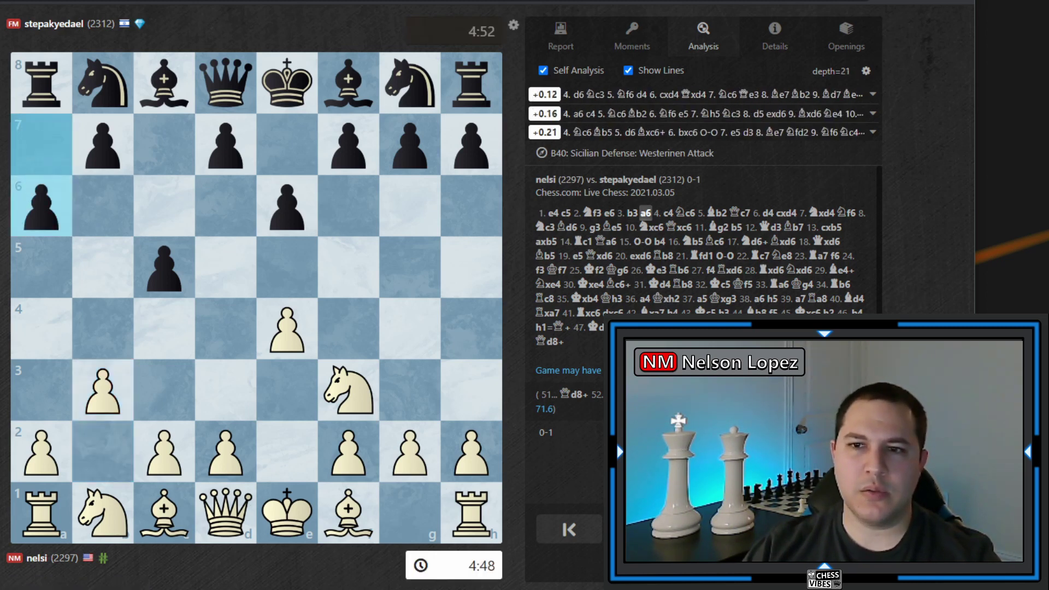
Step: Advance through 4.c4 Nc6 5.Bb2 Qc7 to 6.d4 and draw a d2–d4 arrow
{"action": "key", "text": "Right"}
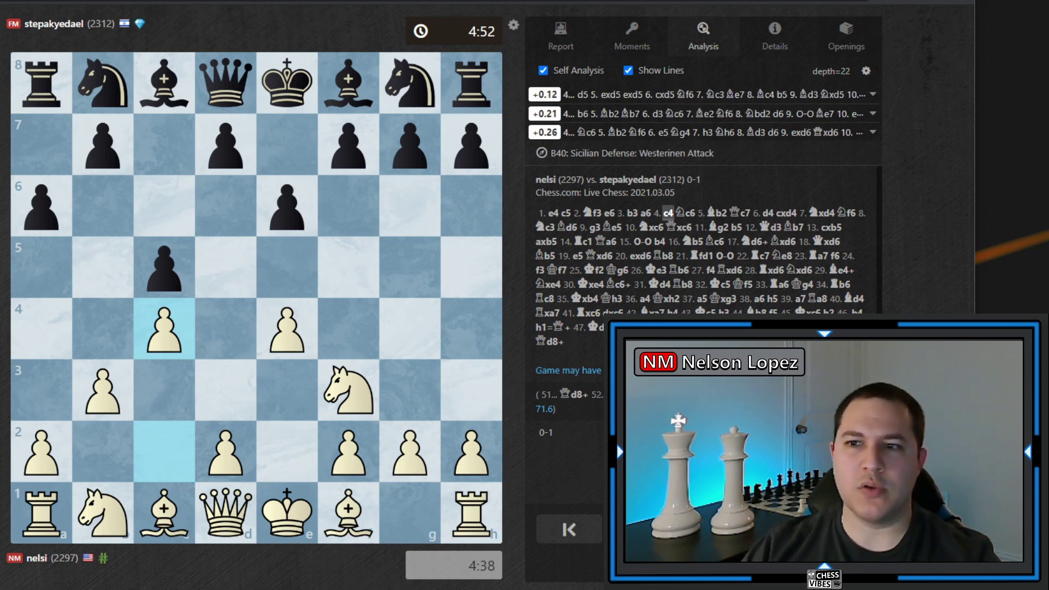
{"action": "key", "text": "Right"}
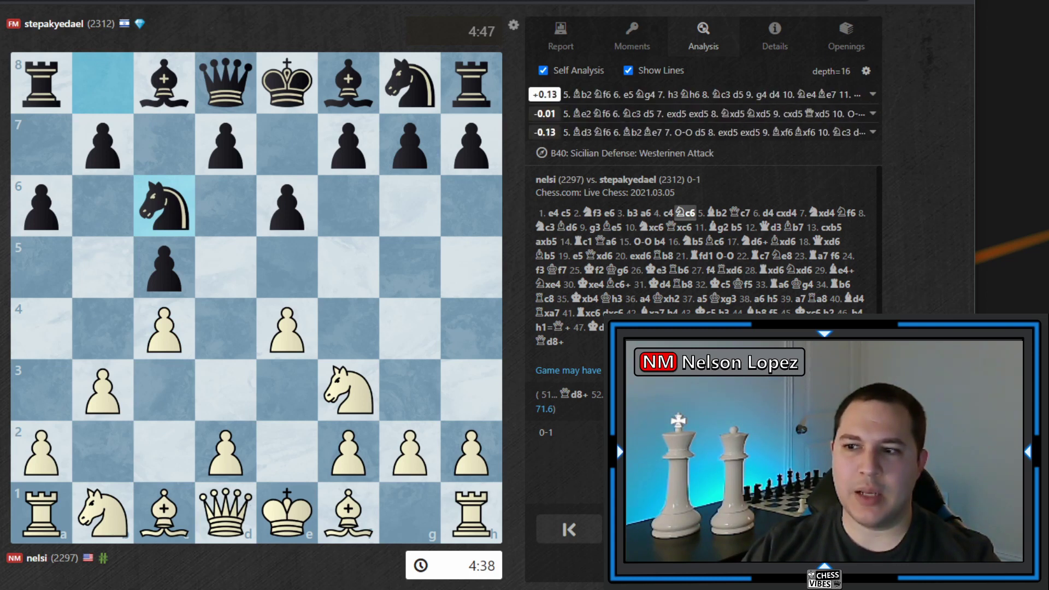
{"action": "key", "text": "Right"}
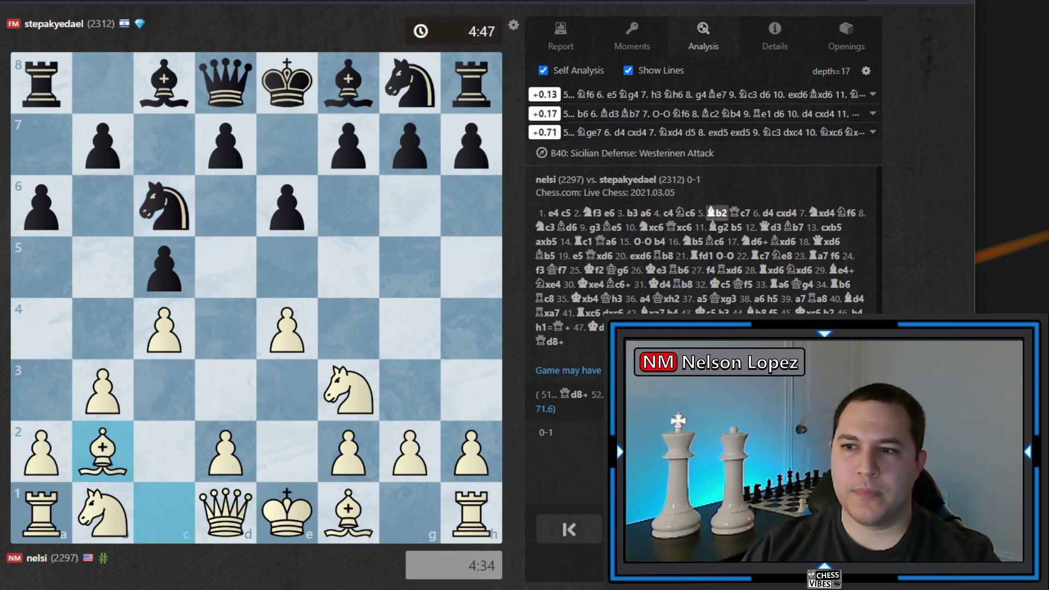
{"action": "key", "text": "Right"}
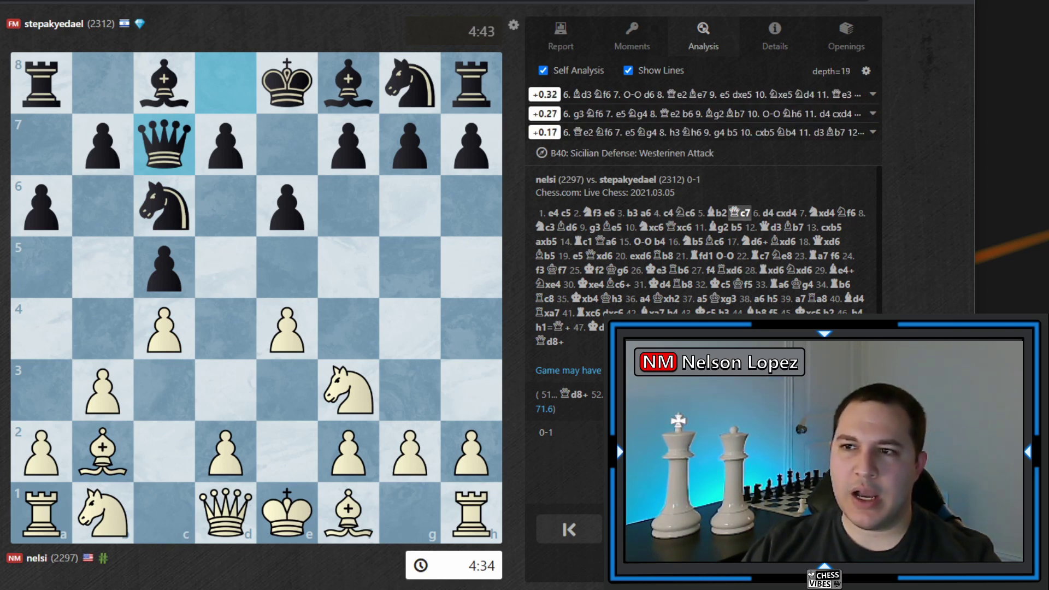
{"action": "key", "text": "Right"}
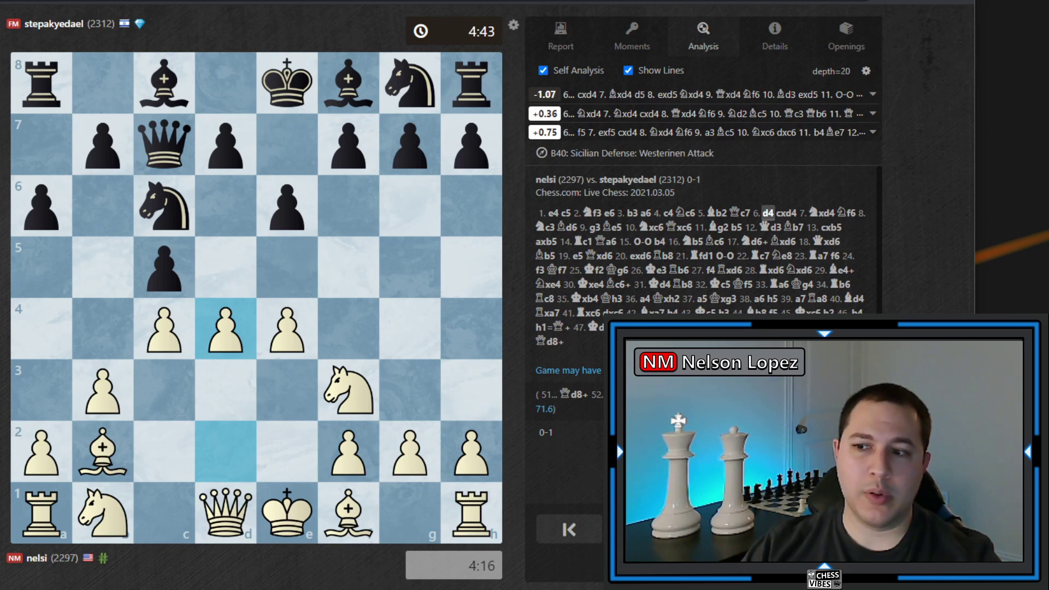
{"action": "key", "text": "Left"}
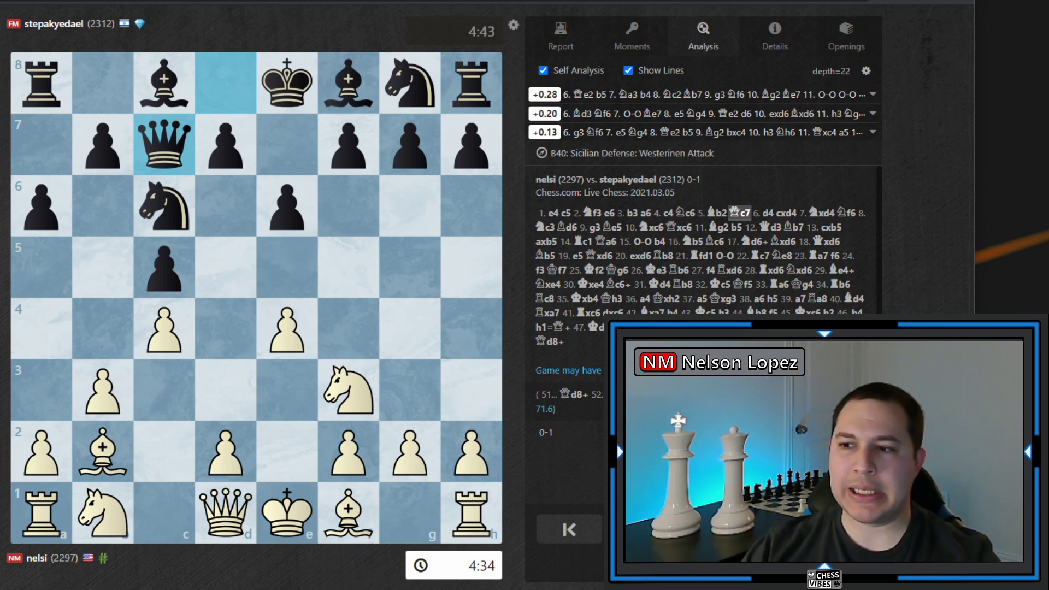
{"action": "key", "text": "Right"}
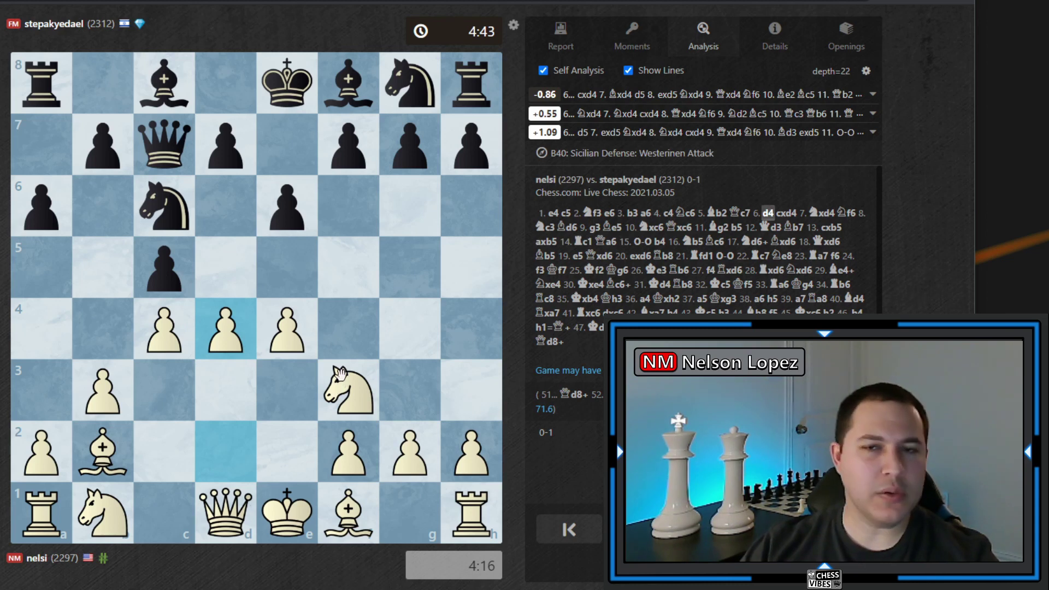
{"action": "left_click_drag", "start_coordinate": [228, 467], "coordinate": [226, 333]}
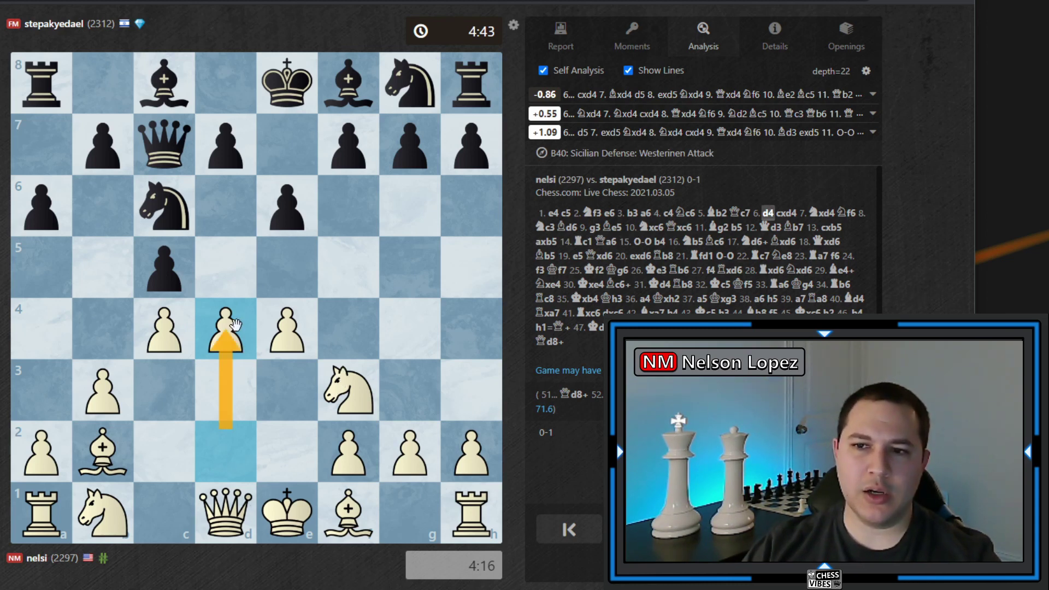
Step: Sketch arrows from the b2 bishop, f3 knight and d1 queen onto d4, then play 6...cxd4
{"action": "left_click_drag", "start_coordinate": [96, 448], "coordinate": [224, 336]}
{"action": "left_click_drag", "start_coordinate": [342, 387], "coordinate": [233, 345]}
{"action": "left_click_drag", "start_coordinate": [225, 495], "coordinate": [230, 329]}
{"action": "left_click", "coordinate": [269, 417]}
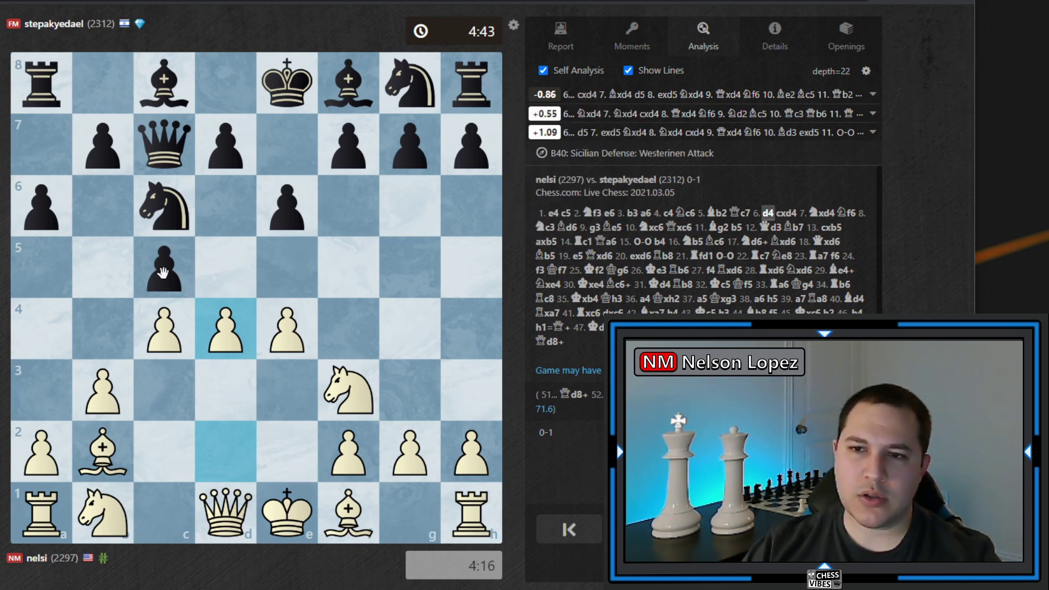
{"action": "left_click_drag", "start_coordinate": [164, 268], "coordinate": [225, 330]}
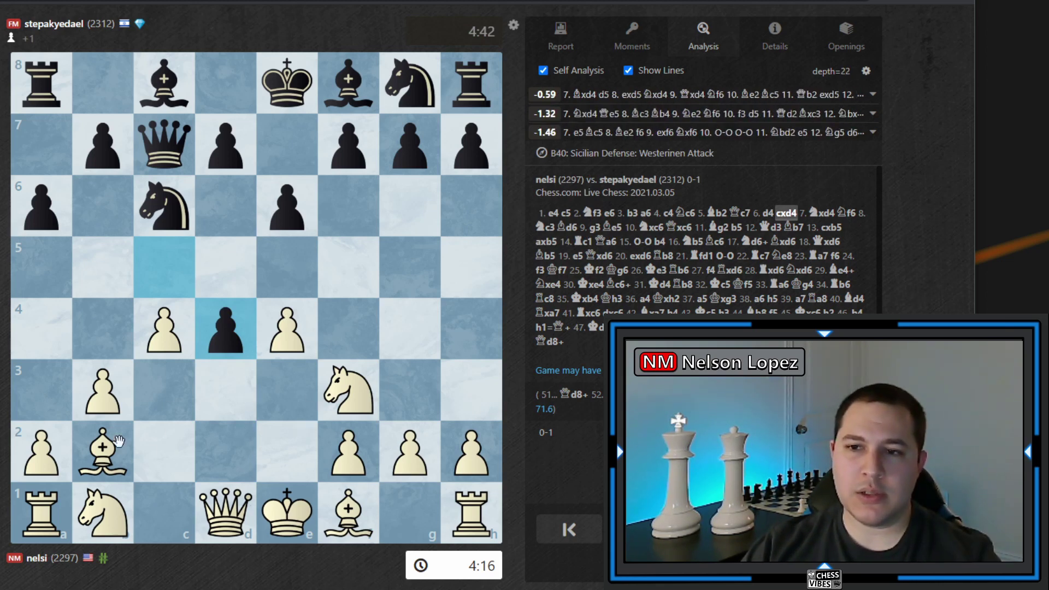
Step: Sketch the b2 and f3 pieces aiming at d4, then recapture 7.Nxd4
{"action": "left_click_drag", "start_coordinate": [115, 450], "coordinate": [218, 340]}
{"action": "left_click_drag", "start_coordinate": [343, 389], "coordinate": [225, 333]}
{"action": "left_click", "coordinate": [241, 411]}
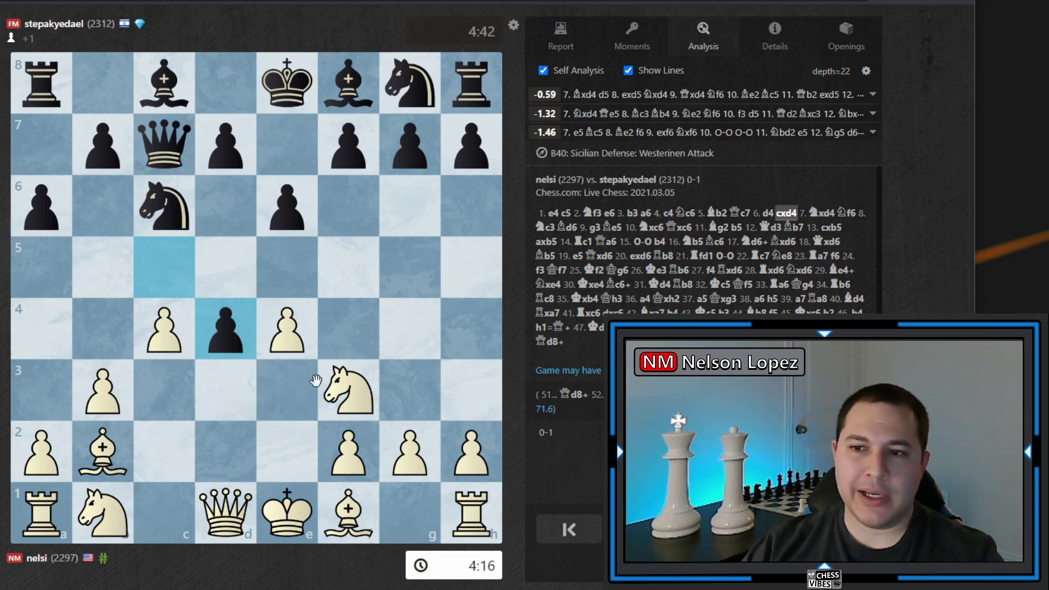
{"action": "left_click_drag", "start_coordinate": [317, 389], "coordinate": [226, 334]}
{"action": "left_click_drag", "start_coordinate": [354, 389], "coordinate": [249, 342]}
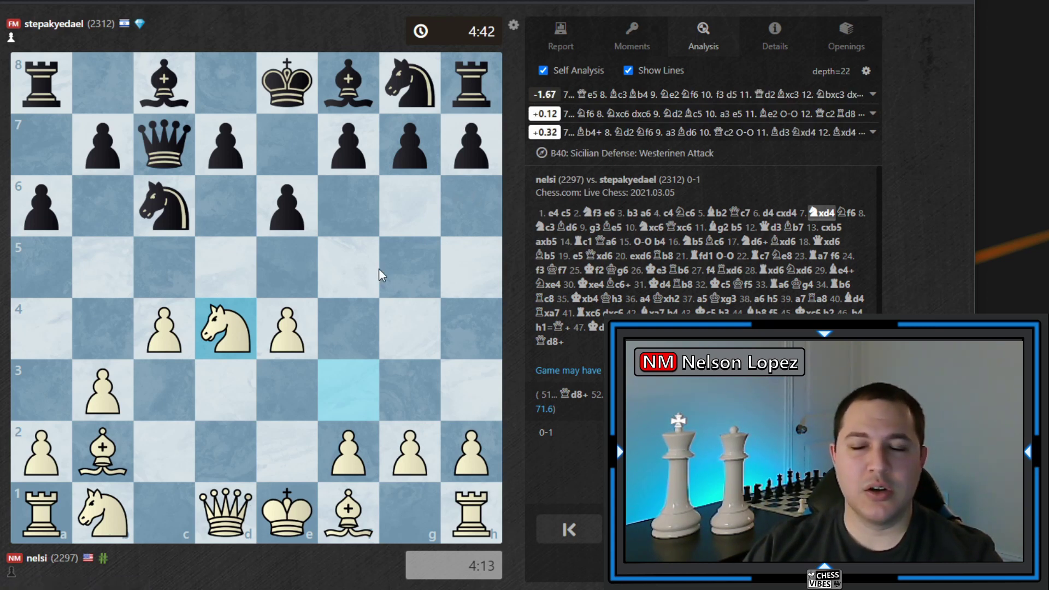
Step: Try the side line 7...Qe5 and mark the pressure on d4 with arrows and a red e4
{"action": "left_click_drag", "start_coordinate": [170, 146], "coordinate": [290, 279]}
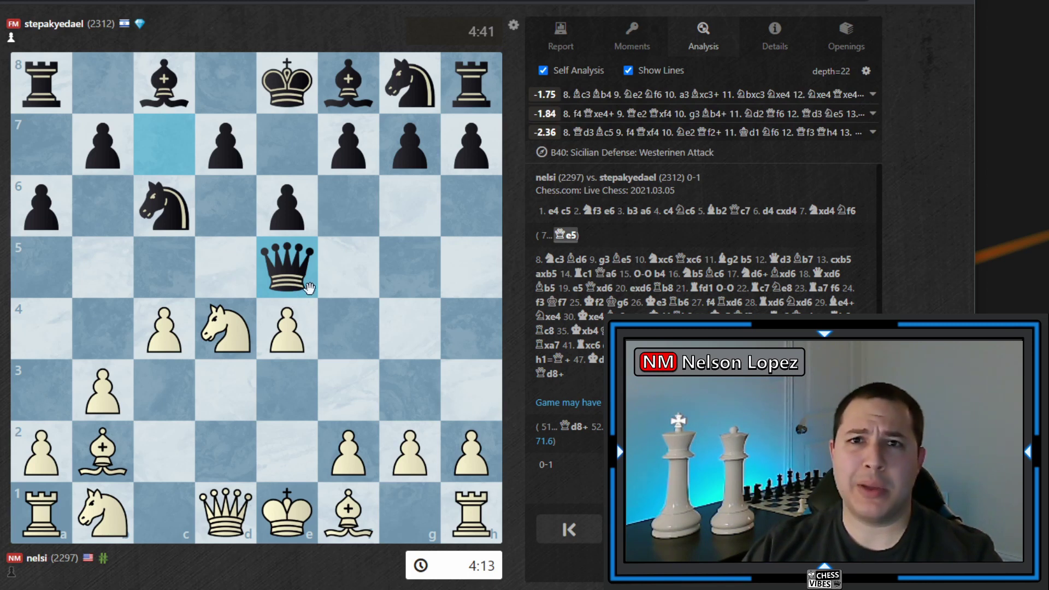
{"action": "mouse_move", "coordinate": [309, 289]}
{"action": "left_mouse_down"}
{"action": "mouse_move", "coordinate": [297, 279]}
{"action": "mouse_move", "coordinate": [232, 320]}
{"action": "left_mouse_up"}
{"action": "left_click_drag", "start_coordinate": [103, 452], "coordinate": [226, 328]}
{"action": "left_click_drag", "start_coordinate": [226, 513], "coordinate": [221, 330]}
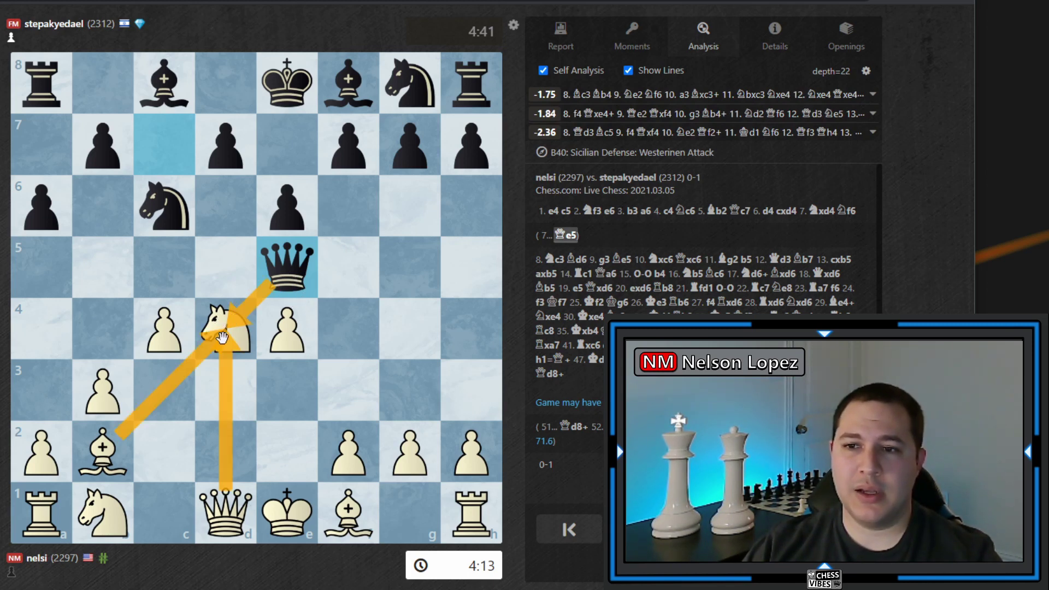
{"action": "right_click", "coordinate": [284, 333]}
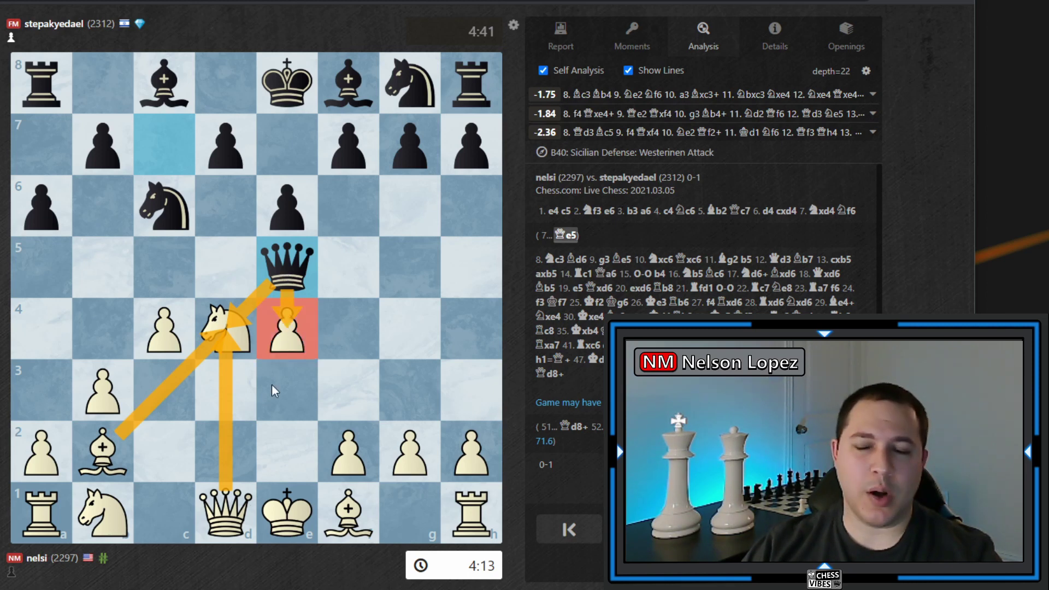
{"action": "left_click", "coordinate": [271, 382]}
Step: Show the b2 bishop hitting e5 and the knight's capture on c6, then play 8.Nxc6
{"action": "mouse_move", "coordinate": [89, 447]}
{"action": "left_mouse_down"}
{"action": "mouse_move", "coordinate": [206, 363]}
{"action": "mouse_move", "coordinate": [293, 276]}
{"action": "left_mouse_up"}
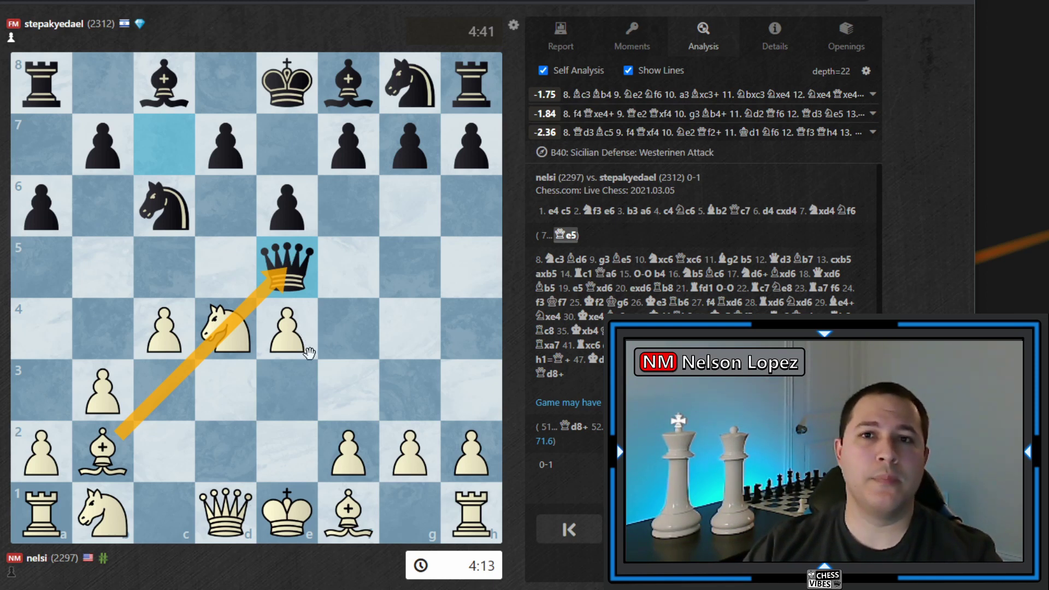
{"action": "left_click", "coordinate": [277, 407]}
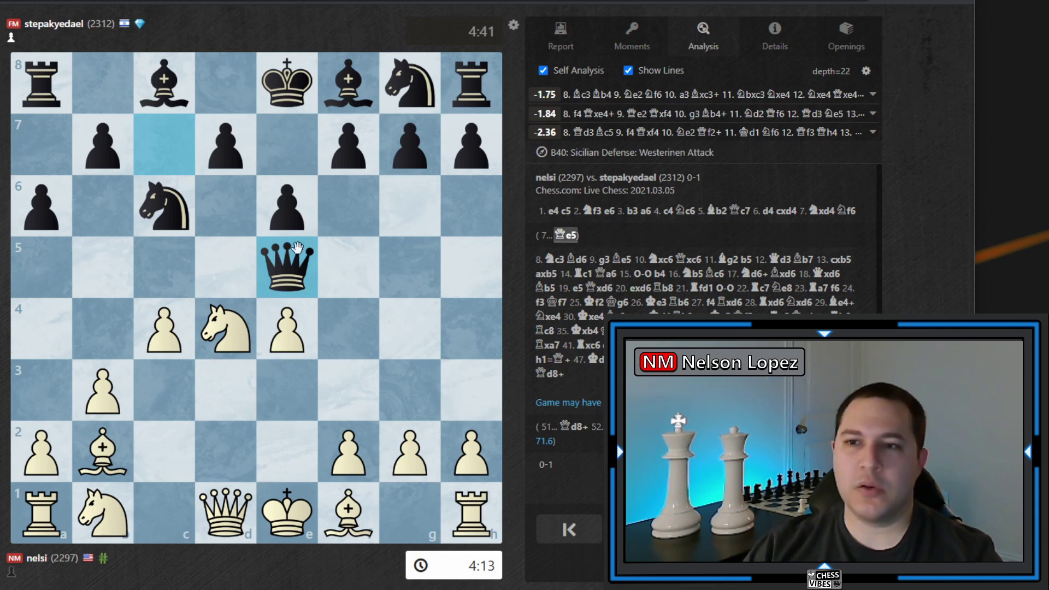
{"action": "left_click_drag", "start_coordinate": [226, 328], "coordinate": [183, 215]}
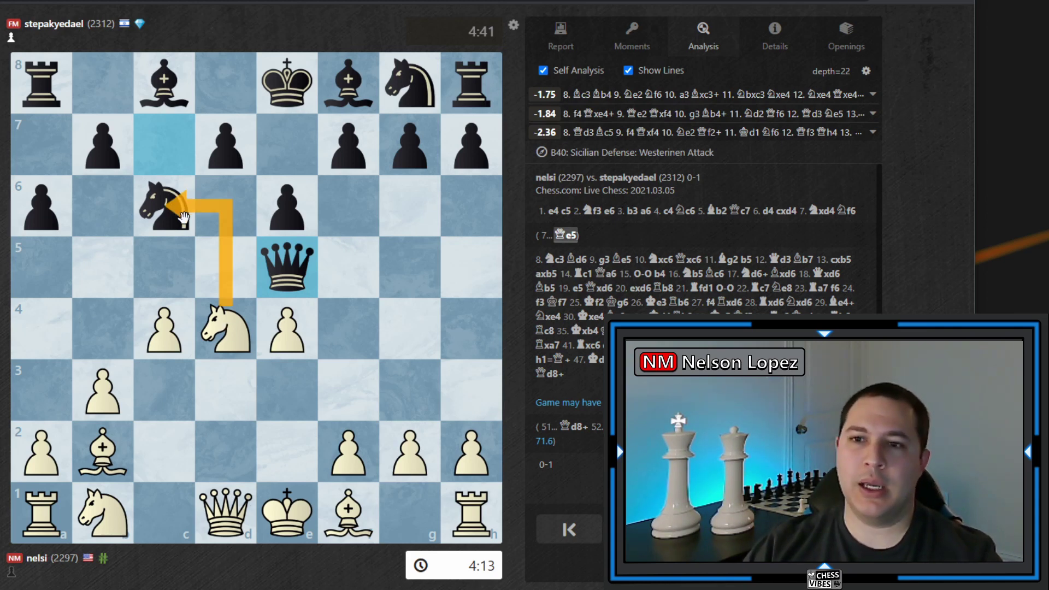
{"action": "left_click_drag", "start_coordinate": [103, 451], "coordinate": [290, 278]}
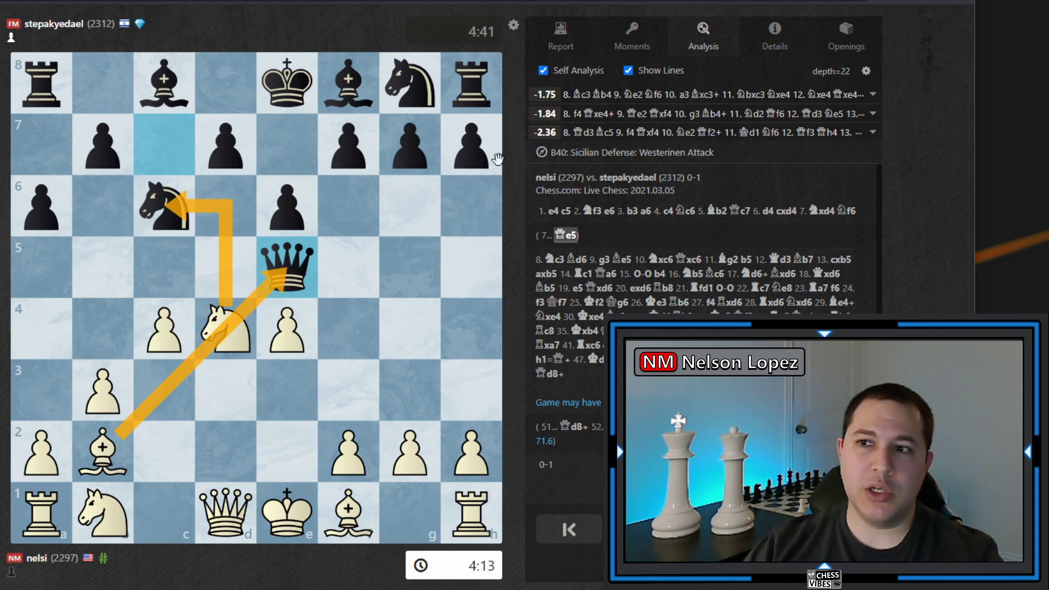
{"action": "left_click_drag", "start_coordinate": [227, 328], "coordinate": [164, 206]}
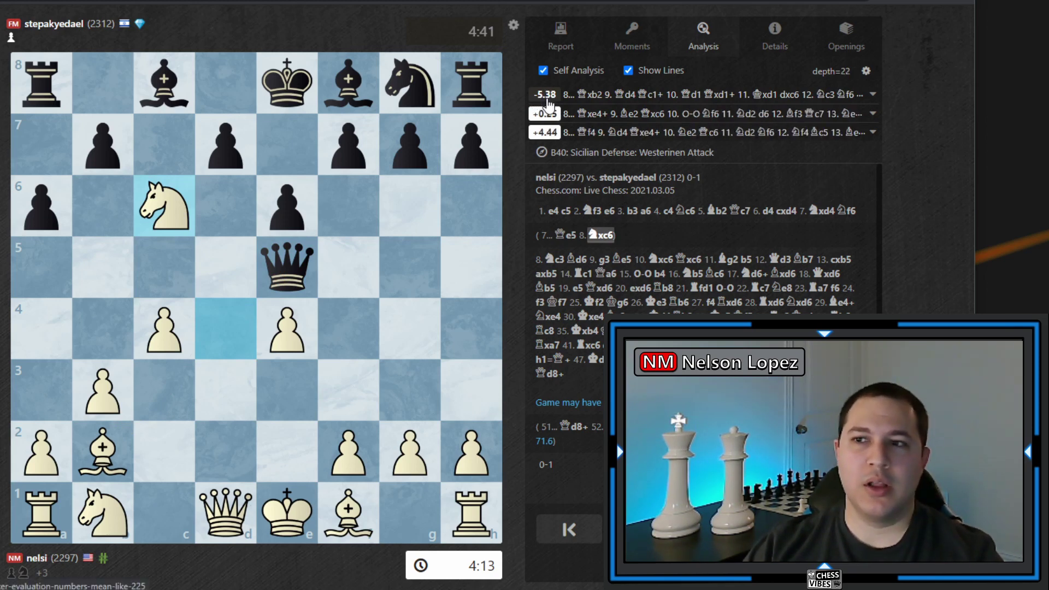
Step: Play 8...Qxb2 and sketch arrows for its threat to a1 and b7 attacking c6
{"action": "mouse_move", "coordinate": [593, 98]}
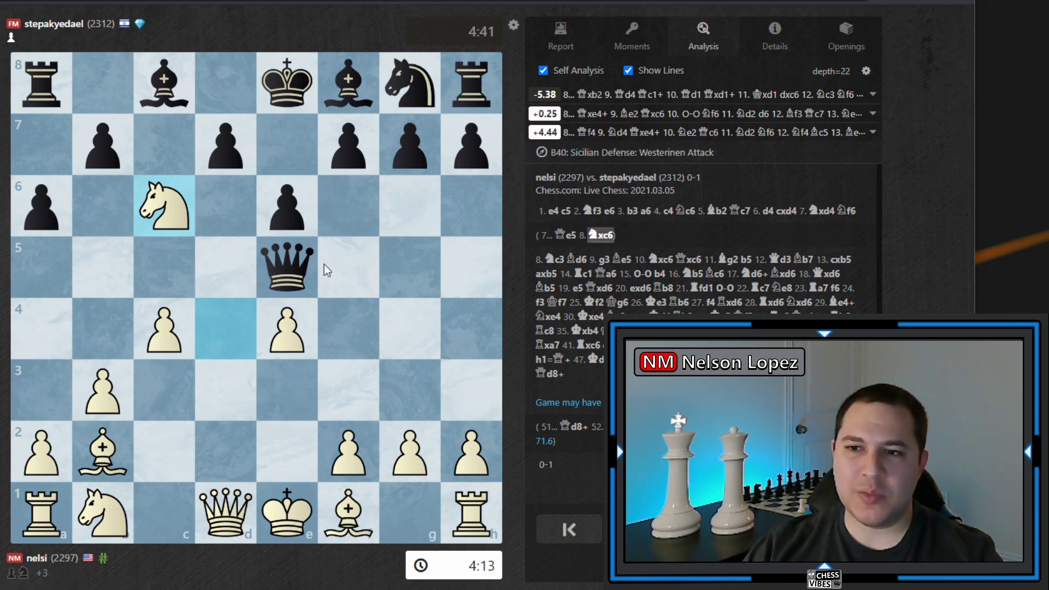
{"action": "left_click_drag", "start_coordinate": [287, 268], "coordinate": [112, 443]}
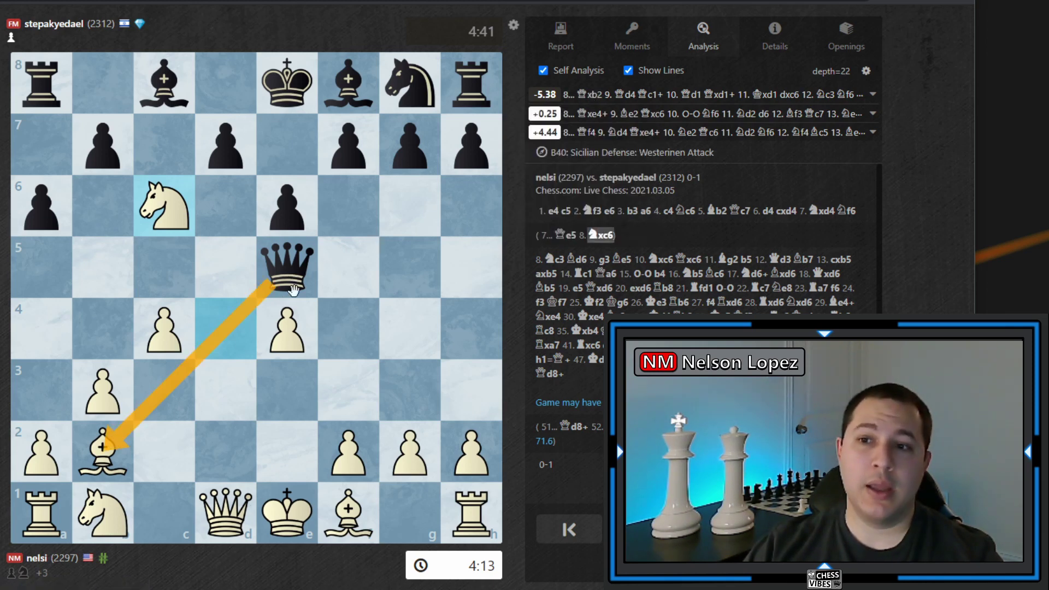
{"action": "left_click_drag", "start_coordinate": [295, 275], "coordinate": [116, 425]}
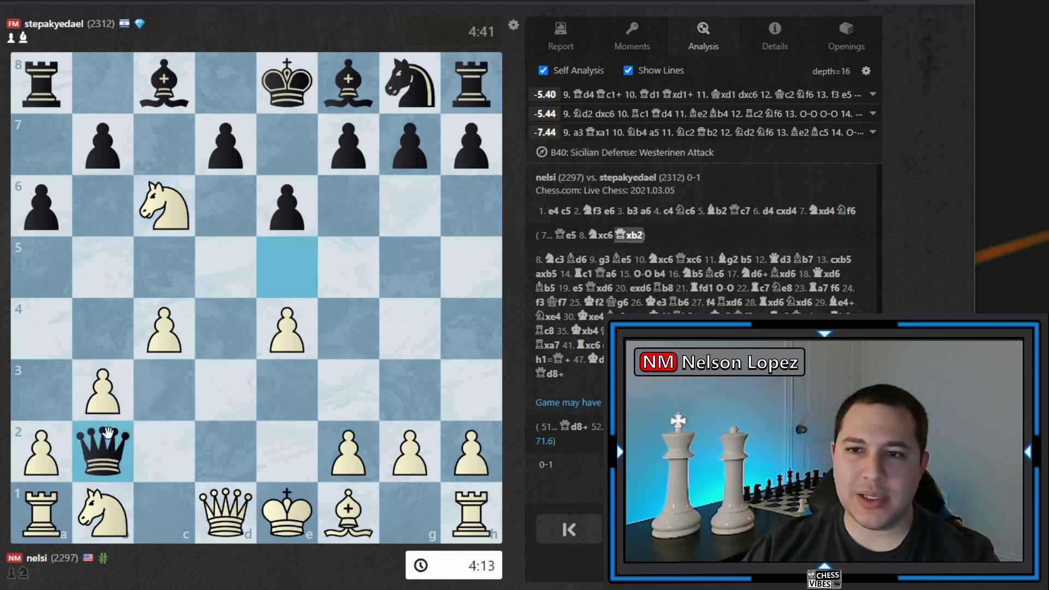
{"action": "left_click_drag", "start_coordinate": [102, 461], "coordinate": [43, 511]}
{"action": "left_click_drag", "start_coordinate": [103, 145], "coordinate": [164, 205]}
{"action": "left_click", "coordinate": [194, 274]}
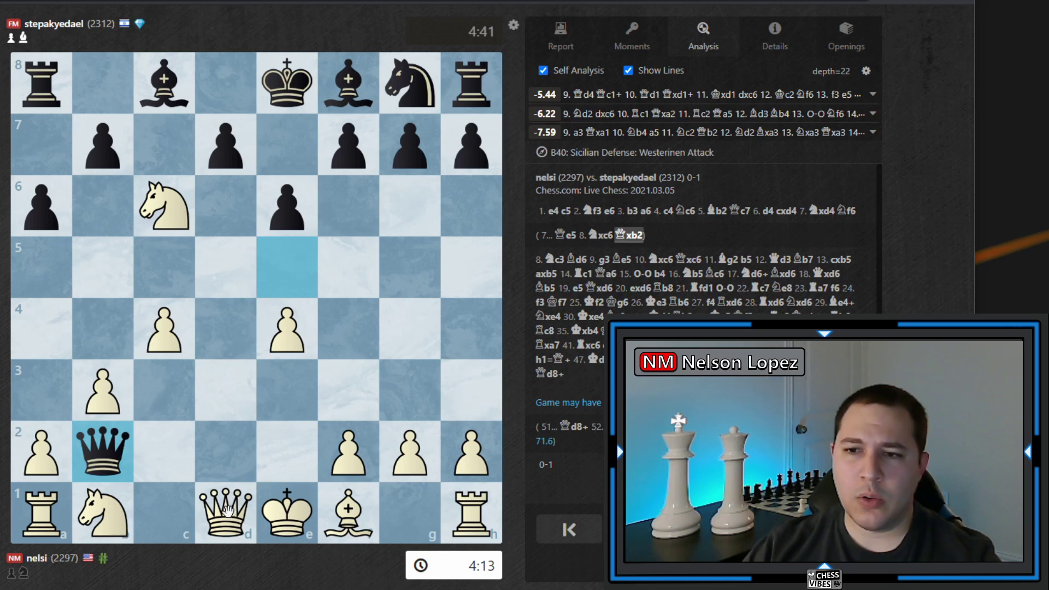
Step: Play 9.Qd4 Qc1+, then step back to the 9.Qd4 position
{"action": "left_click_drag", "start_coordinate": [226, 513], "coordinate": [37, 500]}
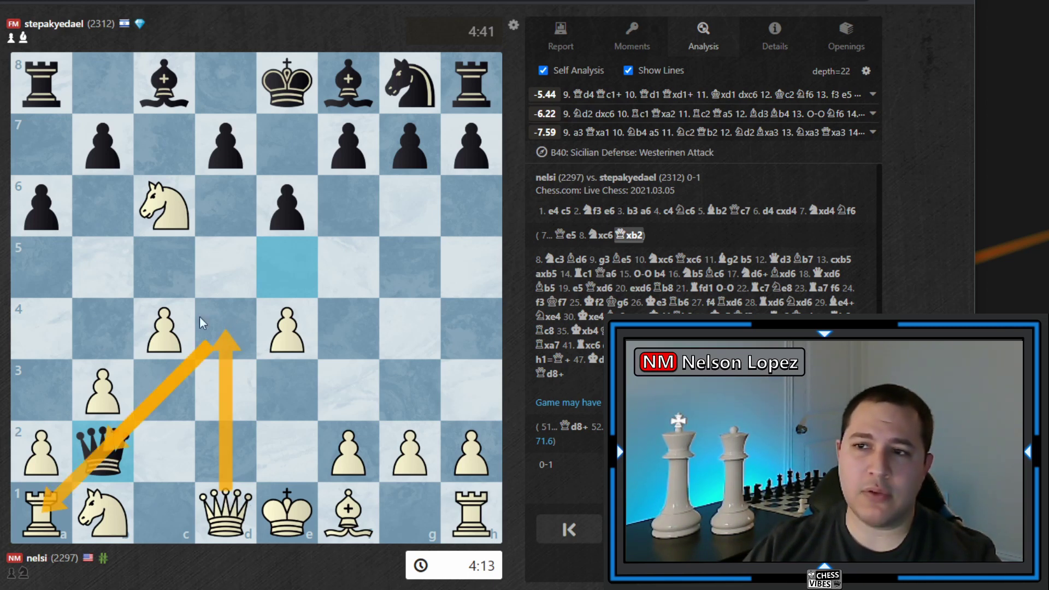
{"action": "left_click_drag", "start_coordinate": [213, 492], "coordinate": [223, 326]}
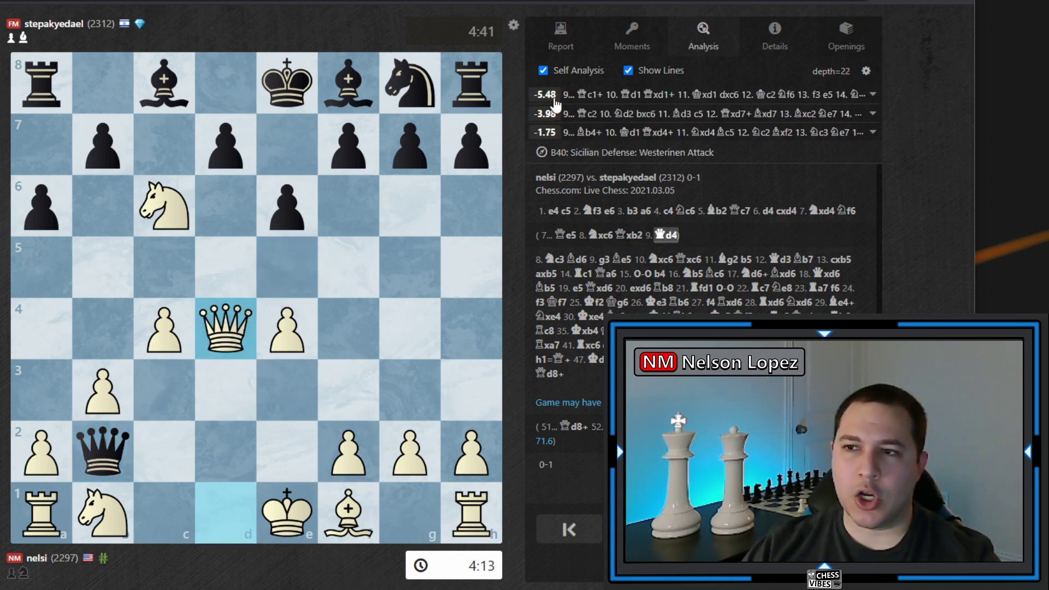
{"action": "mouse_move", "coordinate": [593, 103]}
{"action": "left_click_drag", "start_coordinate": [116, 450], "coordinate": [285, 512]}
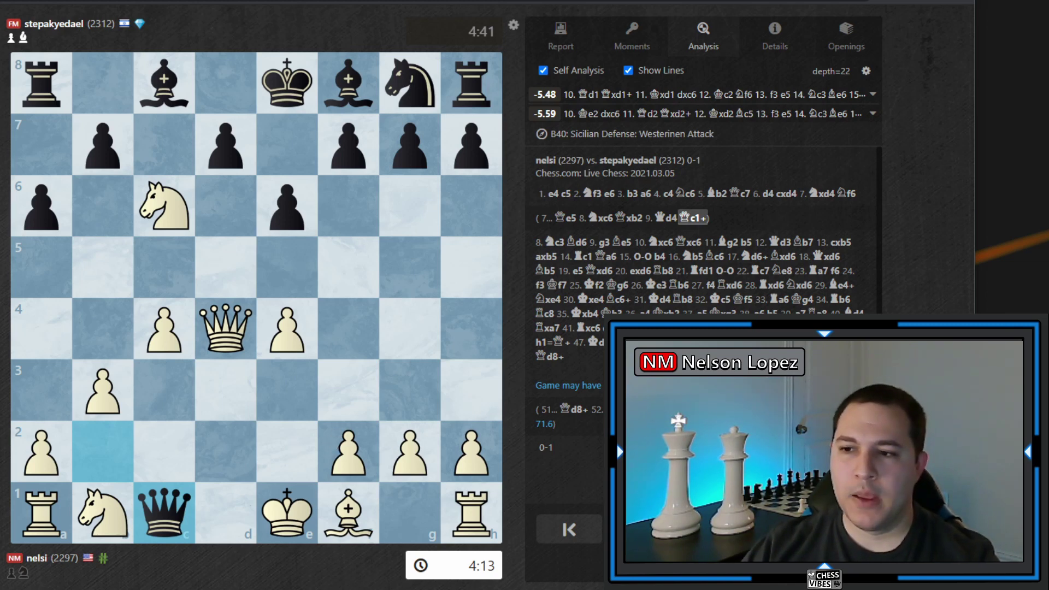
{"action": "key", "text": "Left"}
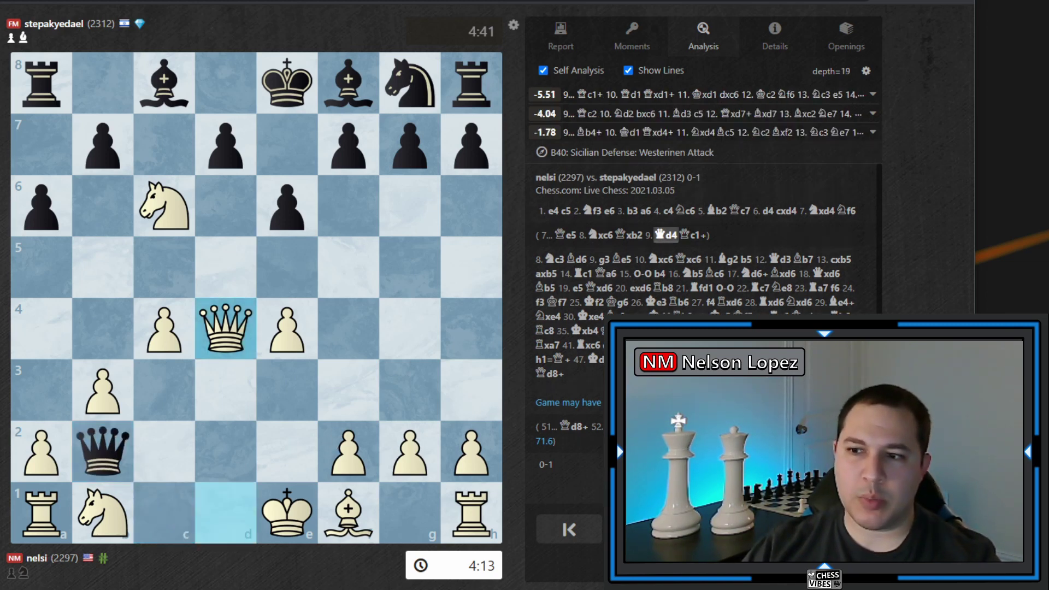
Step: Return to the main game before 6.d4 and briefly mark the d2–d4 advance with an arrow
{"action": "key", "text": "Left"}
{"action": "key", "text": "Left"}
{"action": "key", "text": "Left"}
{"action": "key", "text": "Left"}
{"action": "key", "text": "Left"}
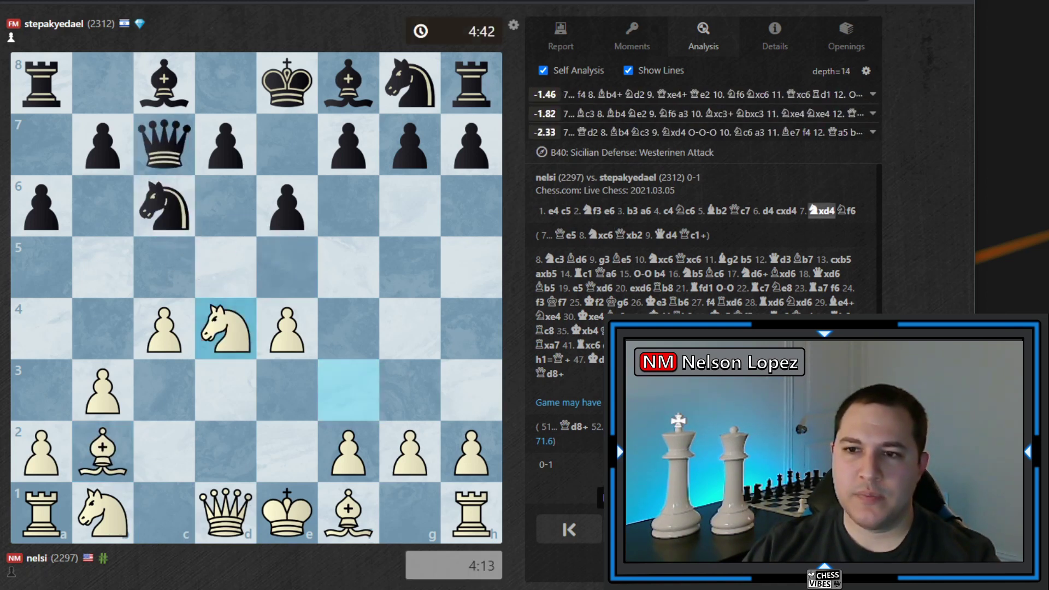
{"action": "key", "text": "Left"}
{"action": "key", "text": "Left"}
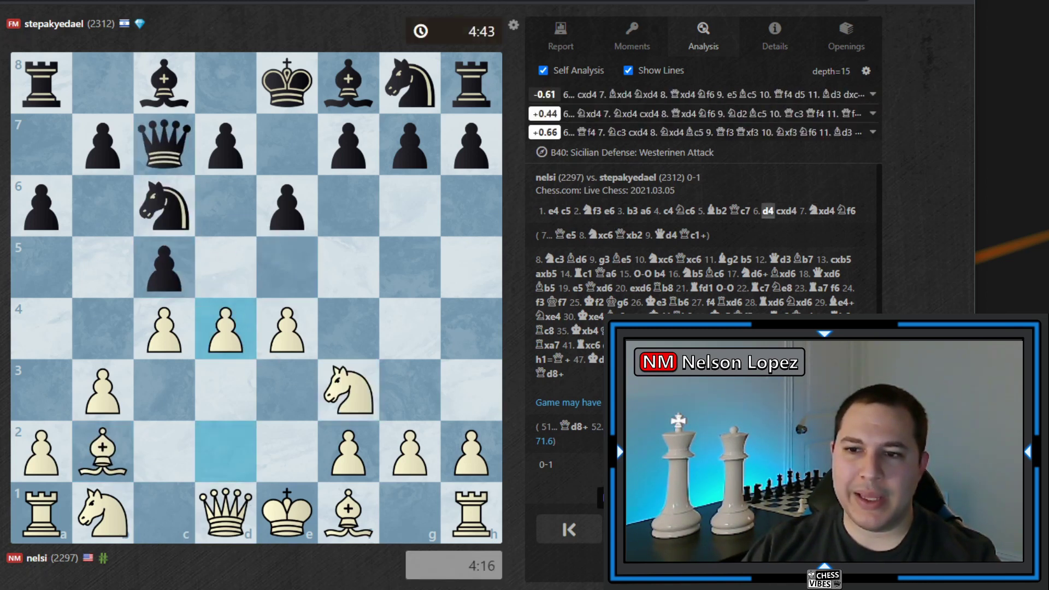
{"action": "left_click_drag", "start_coordinate": [238, 462], "coordinate": [245, 335]}
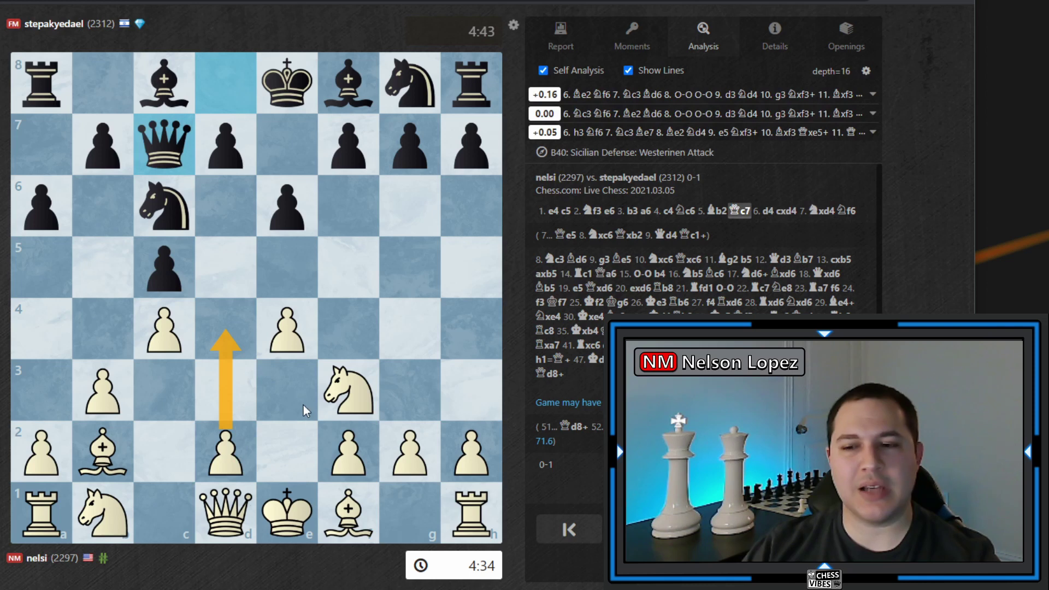
{"action": "left_click", "coordinate": [293, 454]}
Step: Step forward through 6.d4 cxd4 7.Nxd4 Nf6
{"action": "key", "text": "Right"}
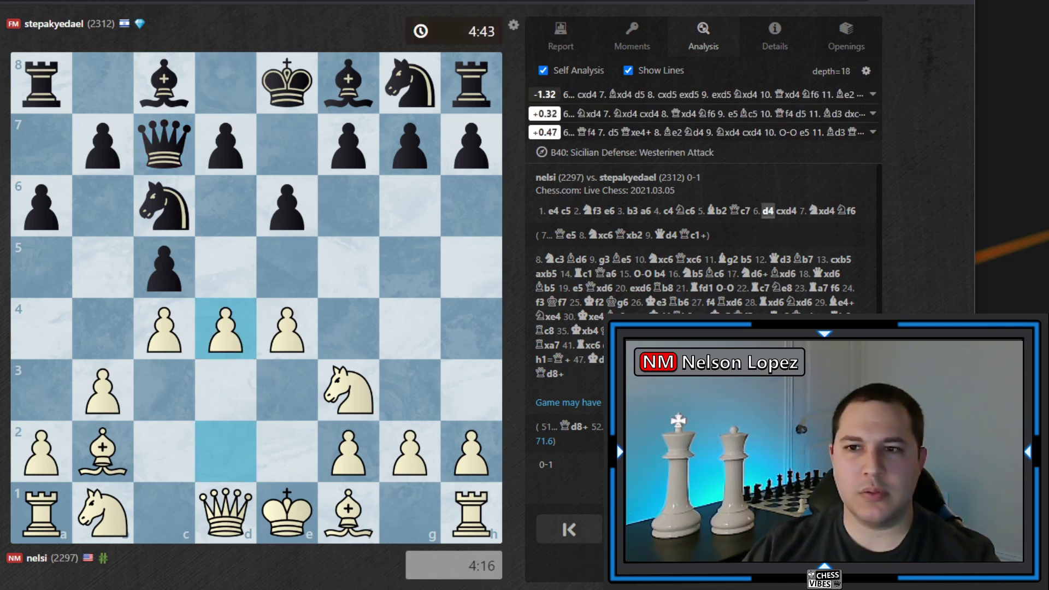
{"action": "key", "text": "Right"}
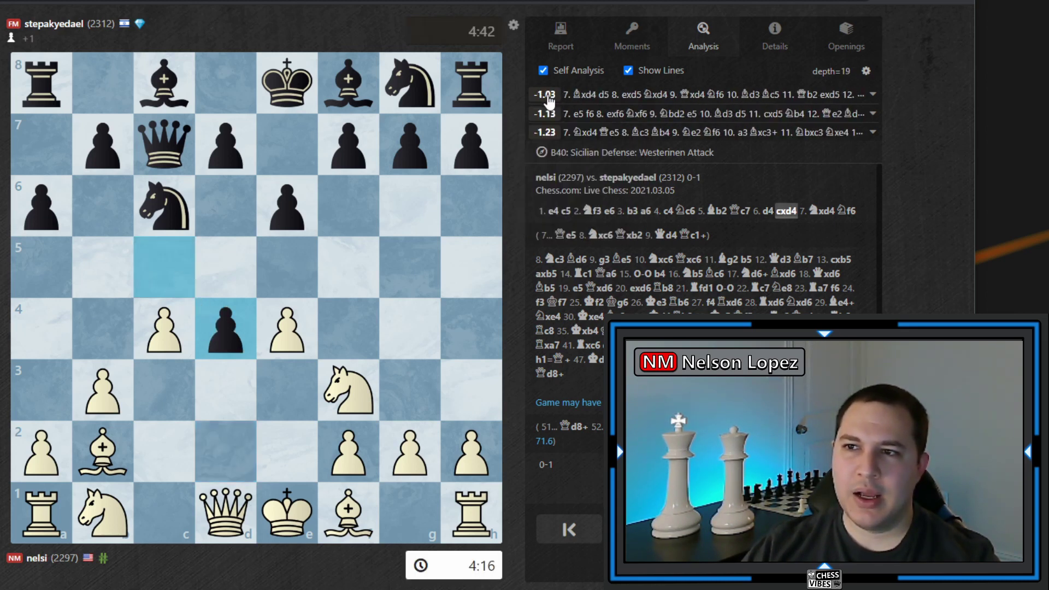
{"action": "key", "text": "Right"}
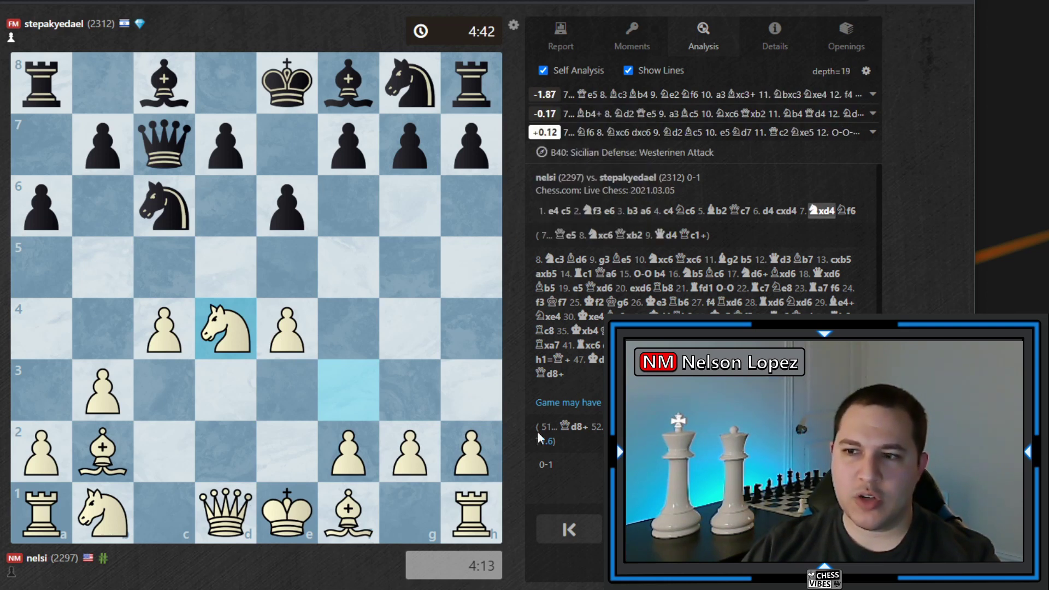
{"action": "key", "text": "Right"}
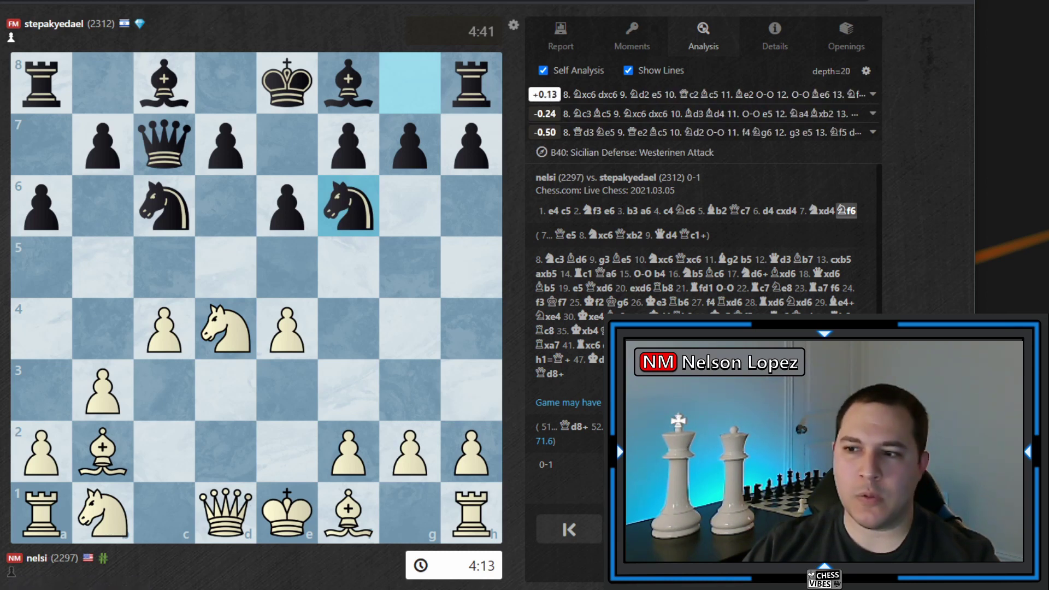
{"action": "key", "text": "Right"}
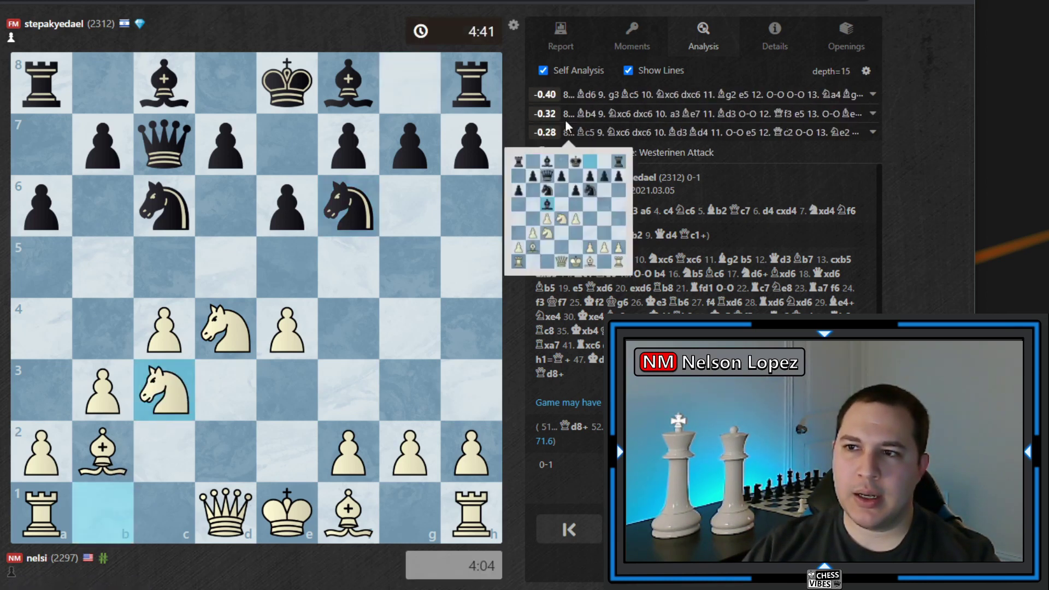
{"action": "mouse_move", "coordinate": [573, 104]}
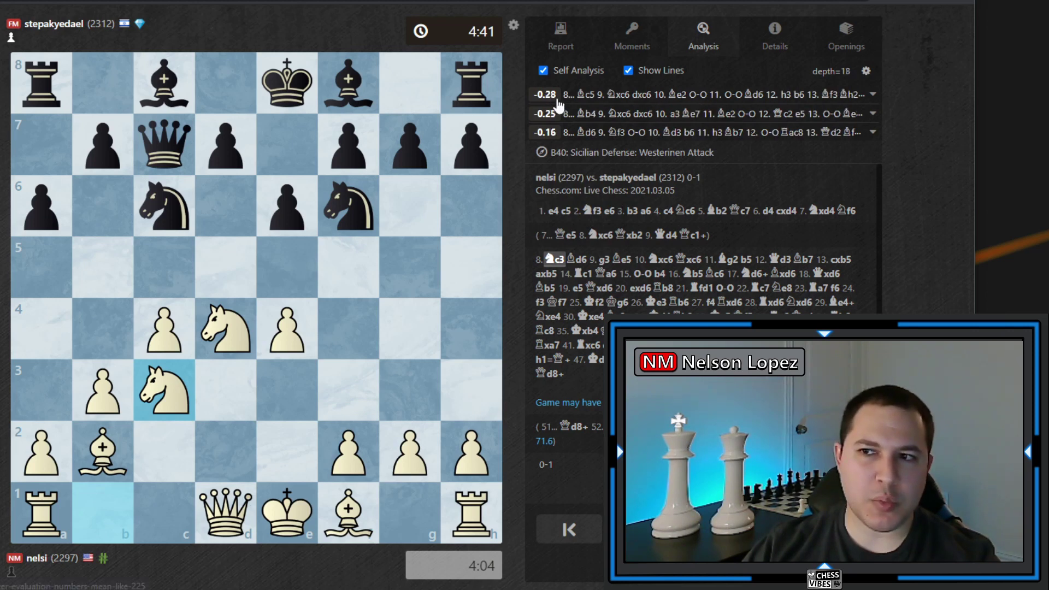
{"action": "key", "text": "Left"}
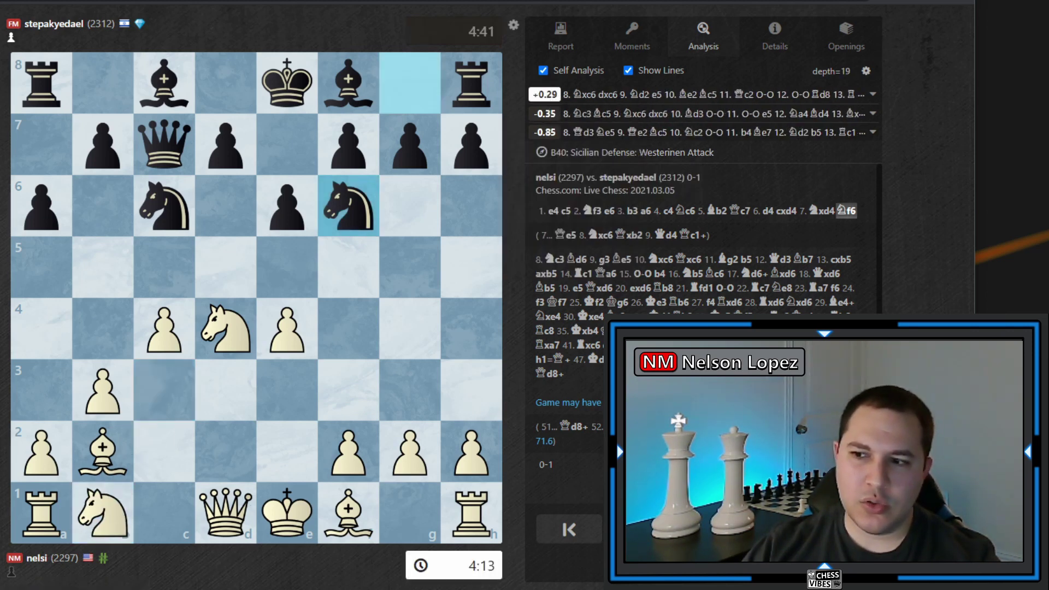
{"action": "key", "text": "Right"}
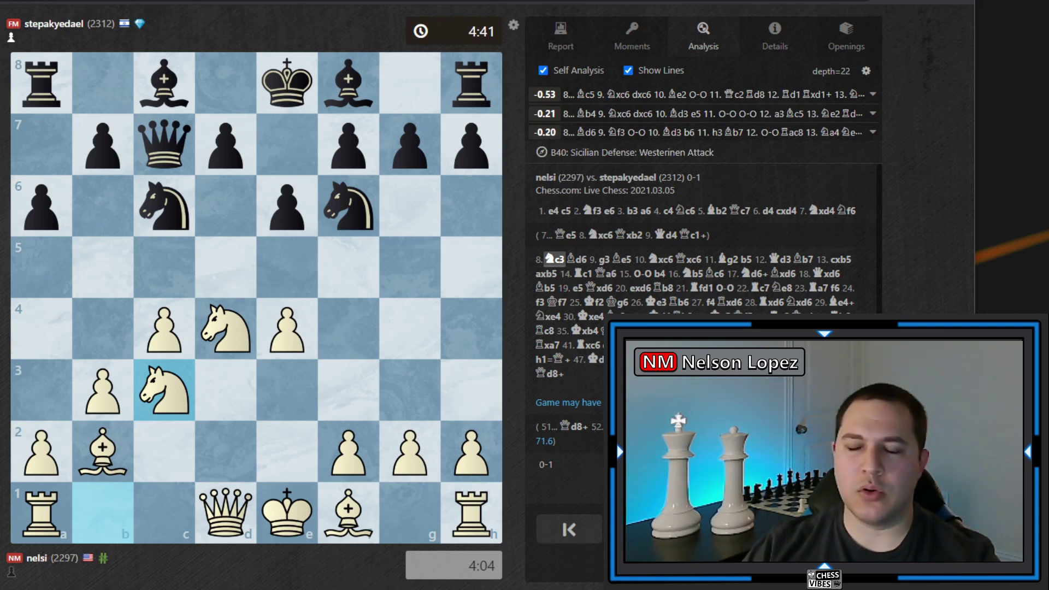
{"action": "key", "text": "Right"}
{"action": "key", "text": "Right"}
{"action": "key", "text": "Right"}
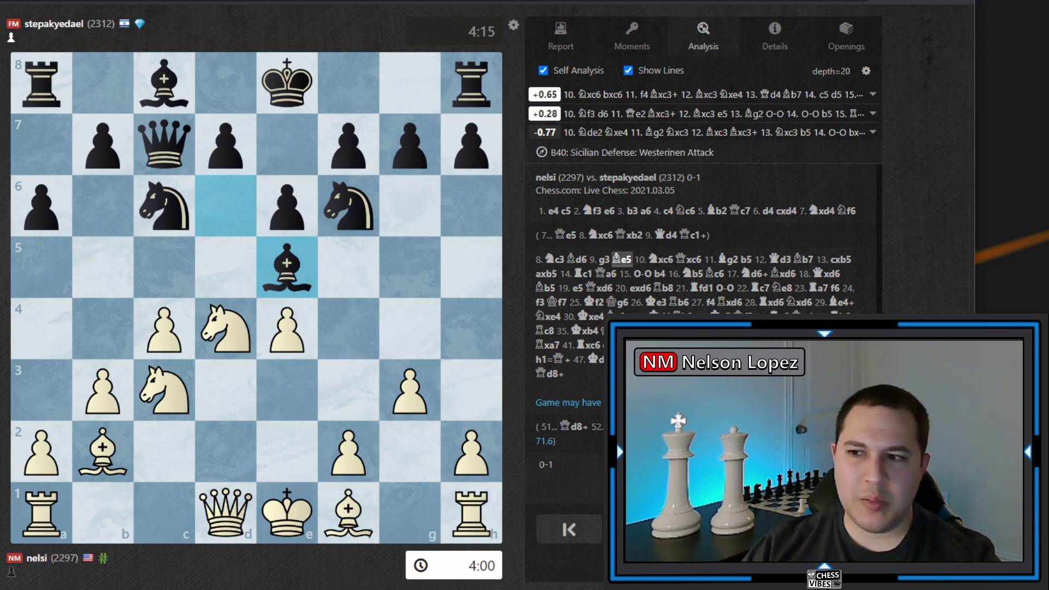
{"action": "key", "text": "Right"}
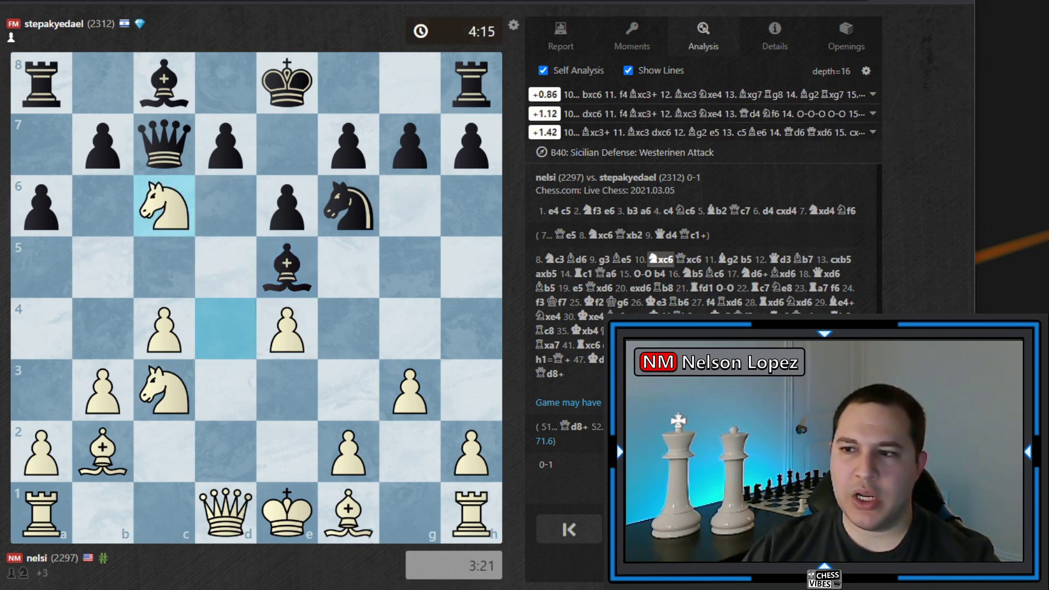
{"action": "key", "text": "Right"}
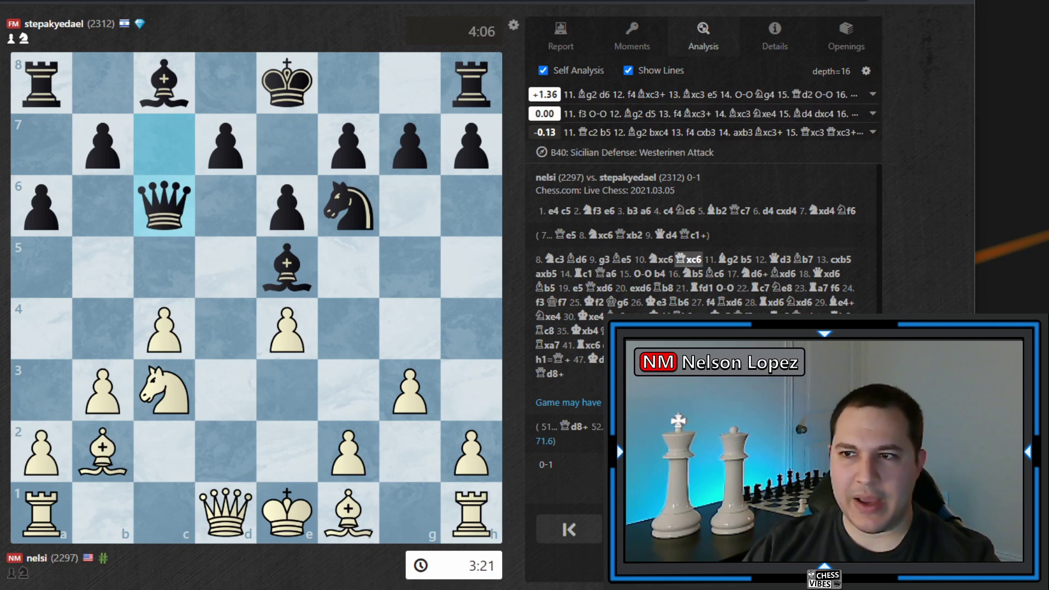
{"action": "key", "text": "Right"}
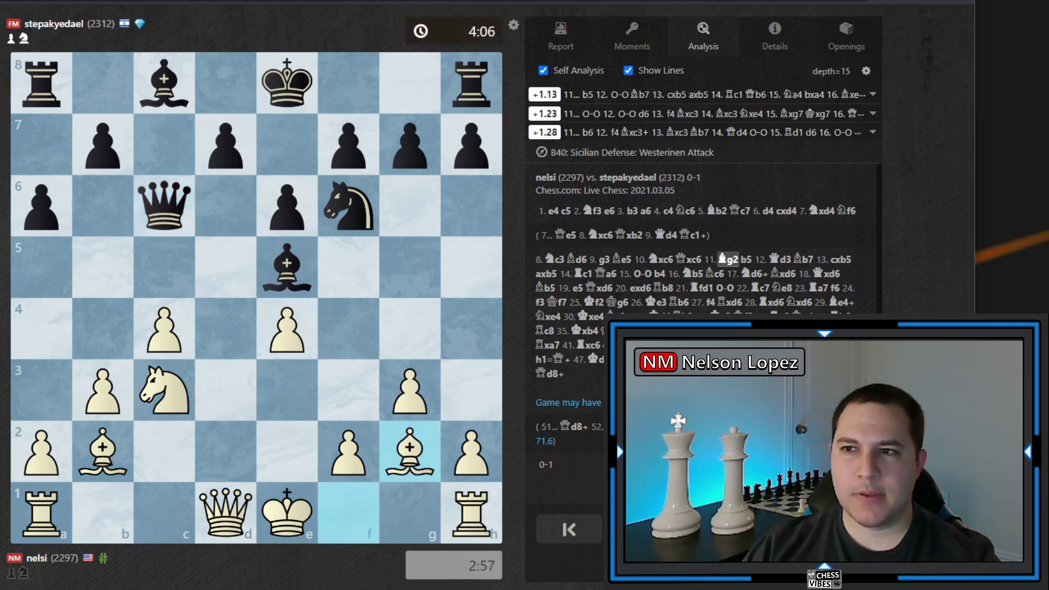
{"action": "key", "text": "Right"}
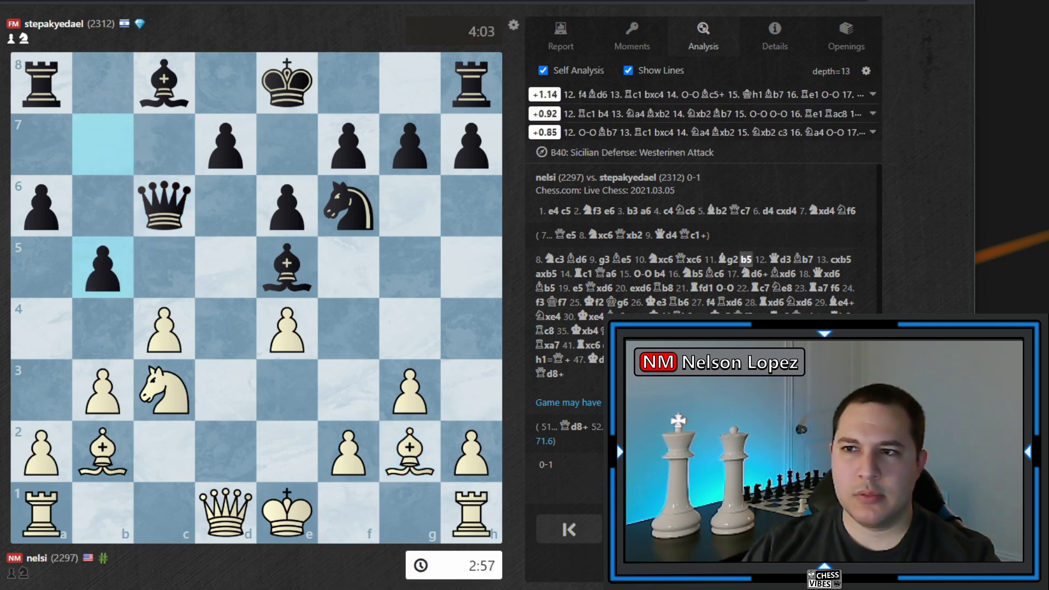
{"action": "key", "text": "Right"}
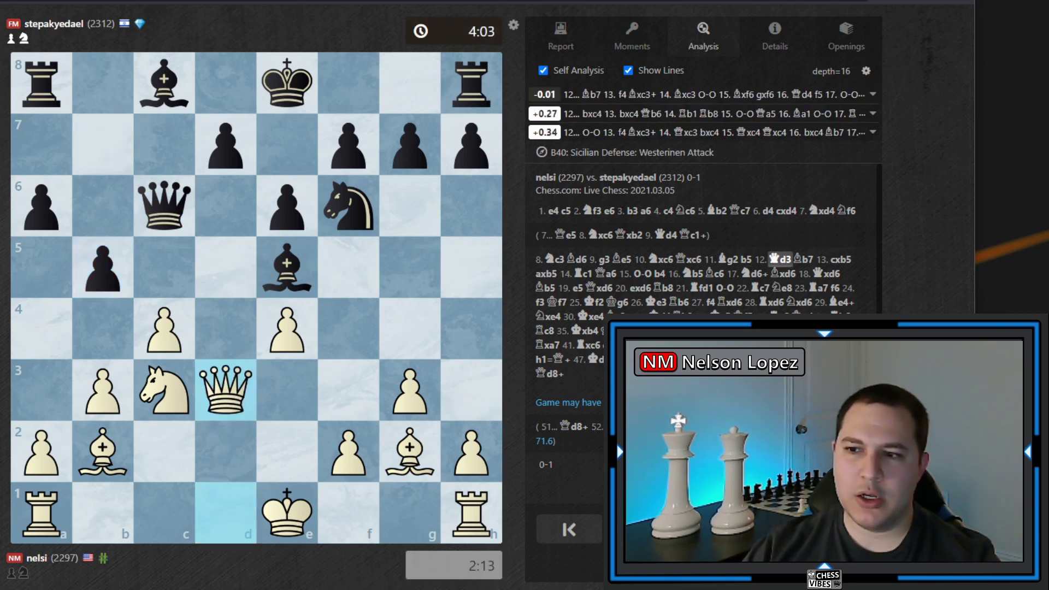
{"action": "key", "text": "Left"}
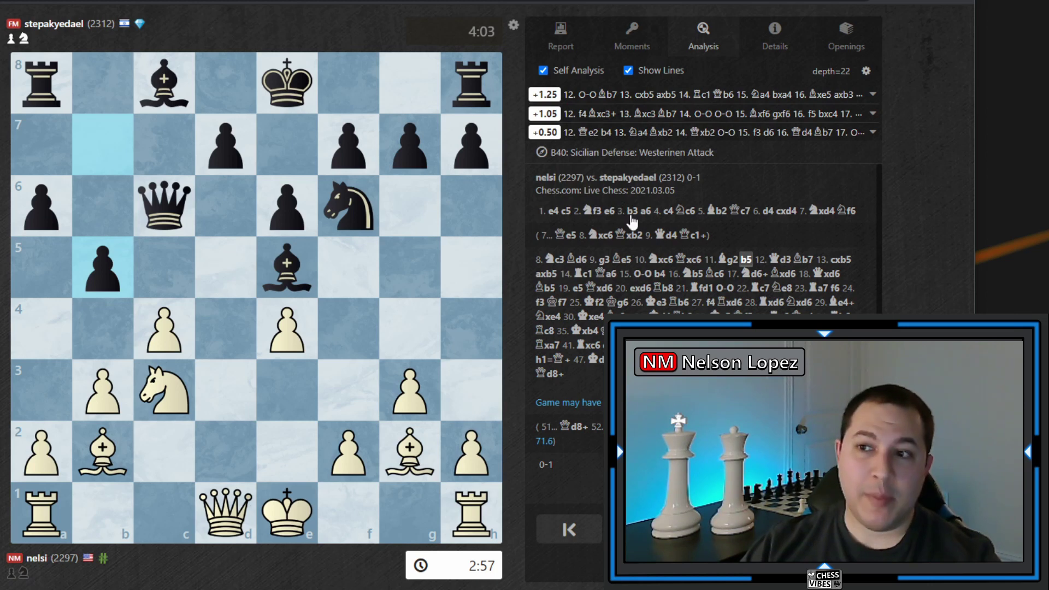
{"action": "key", "text": "Right"}
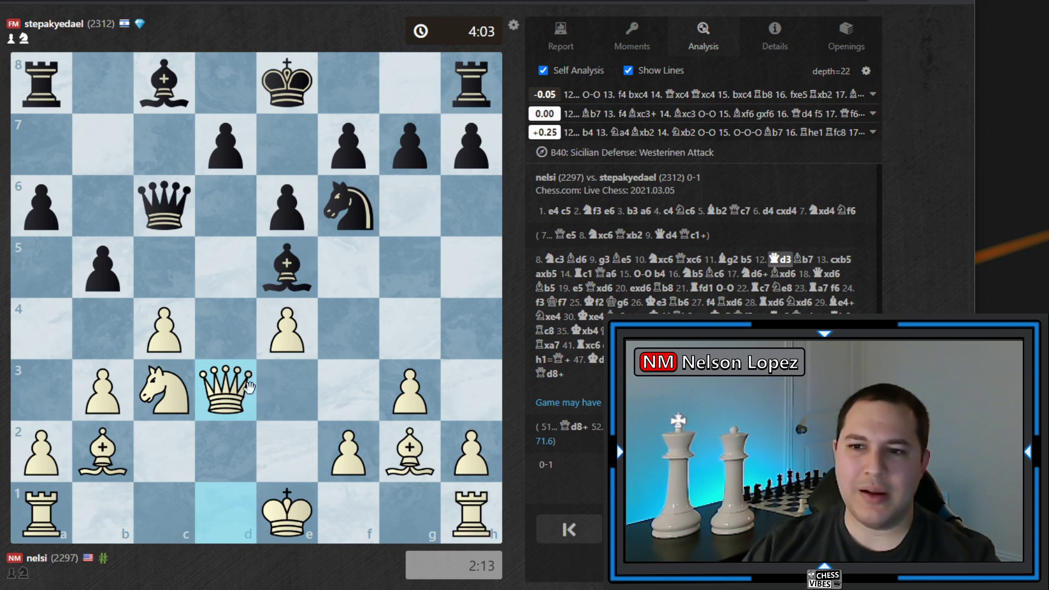
{"action": "key", "text": "Left"}
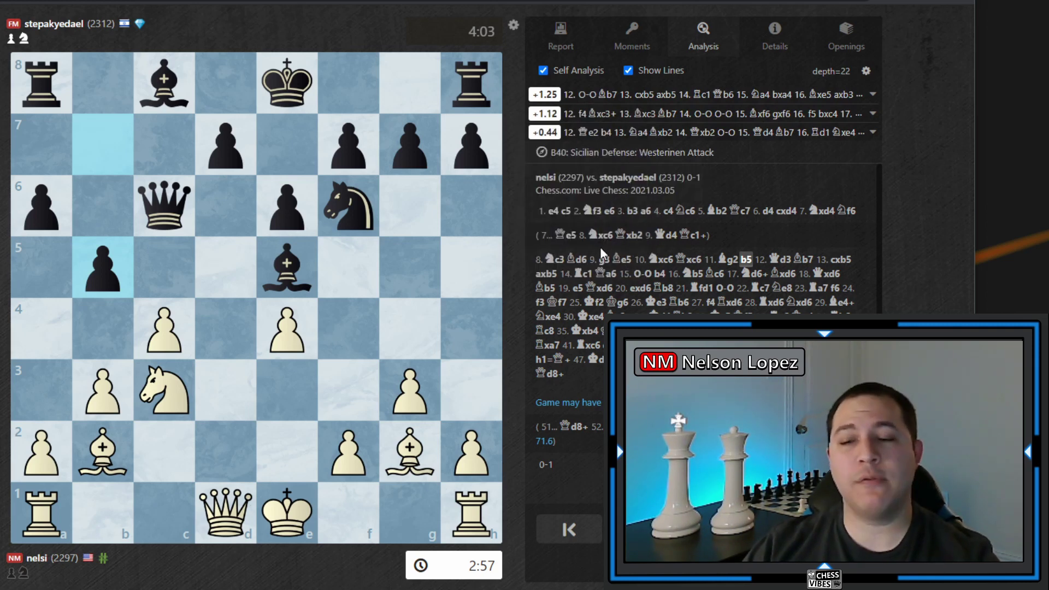
{"action": "left_click_drag", "start_coordinate": [354, 440], "coordinate": [354, 333]}
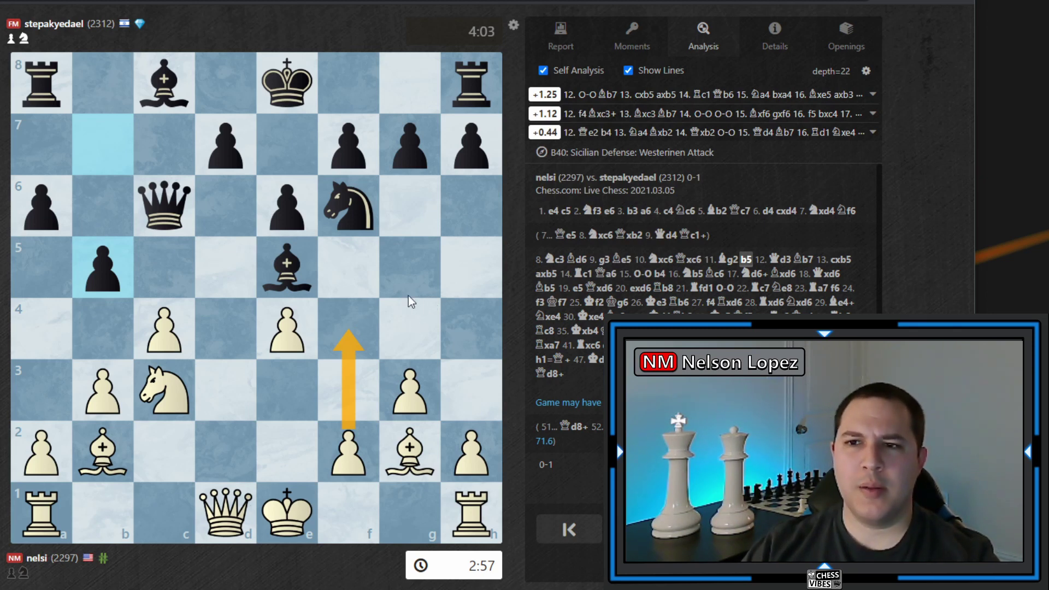
Step: Sketch the Bxc3 and bxc4 ideas, then play 12.f4 Bxc3+ 13.Bxc3 bxc4 as a variation
{"action": "left_click_drag", "start_coordinate": [286, 270], "coordinate": [168, 387]}
{"action": "left_click_drag", "start_coordinate": [107, 451], "coordinate": [176, 382]}
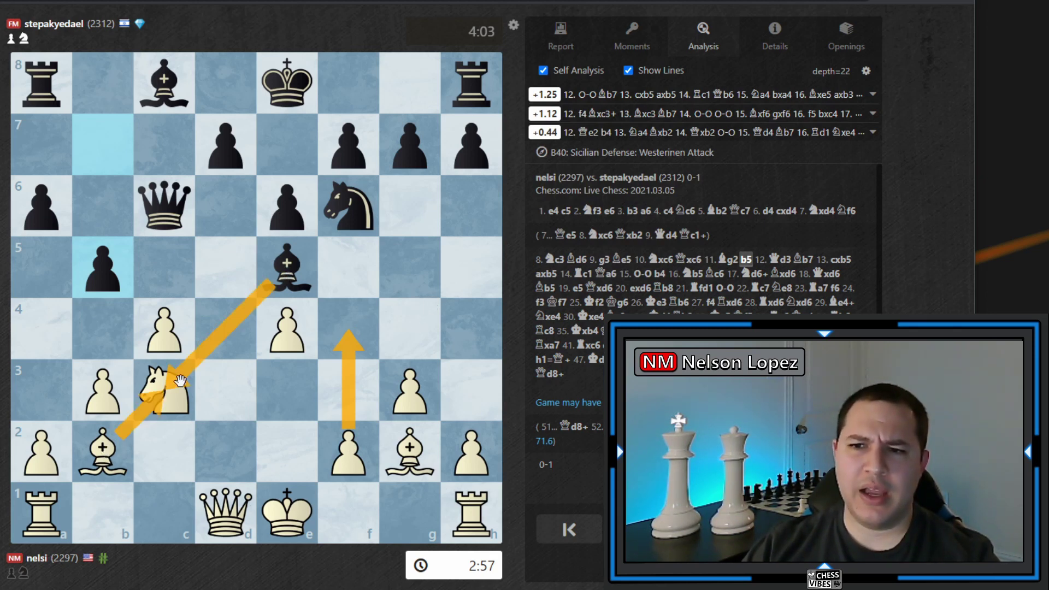
{"action": "left_click_drag", "start_coordinate": [104, 268], "coordinate": [163, 330]}
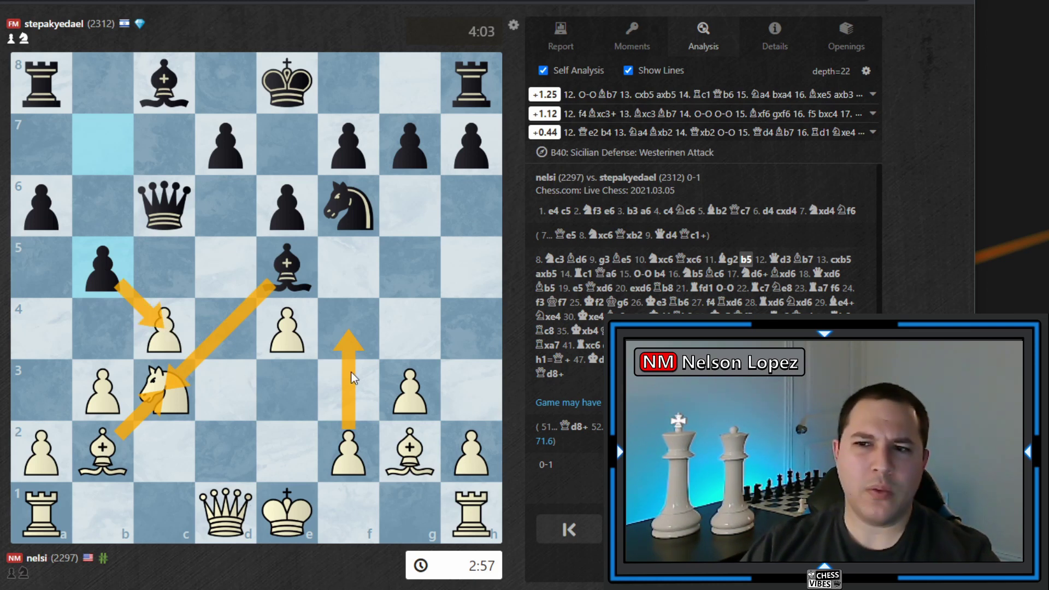
{"action": "left_click", "coordinate": [263, 409]}
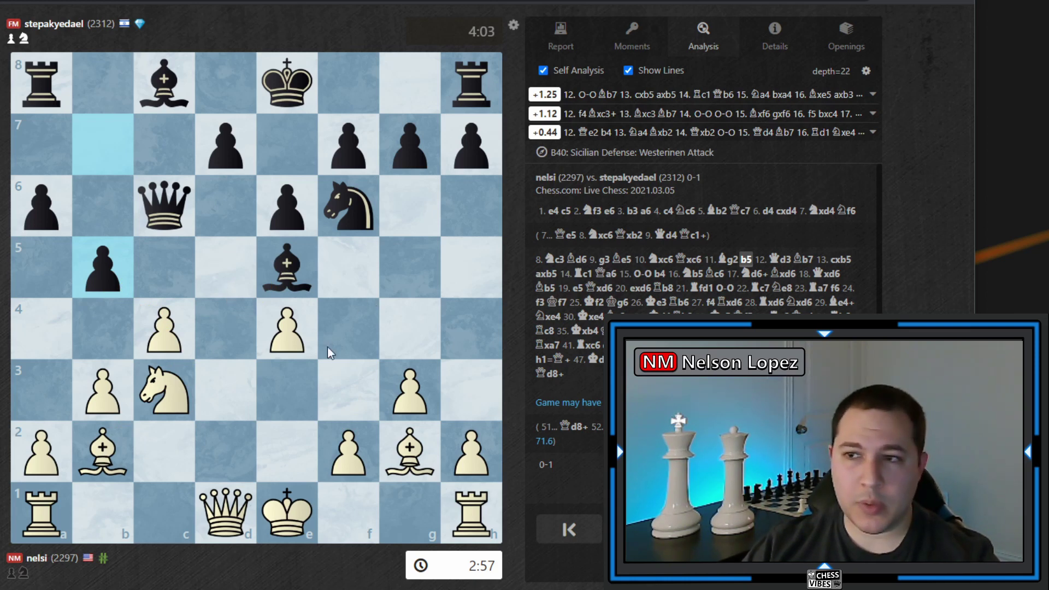
{"action": "left_click_drag", "start_coordinate": [342, 440], "coordinate": [345, 325]}
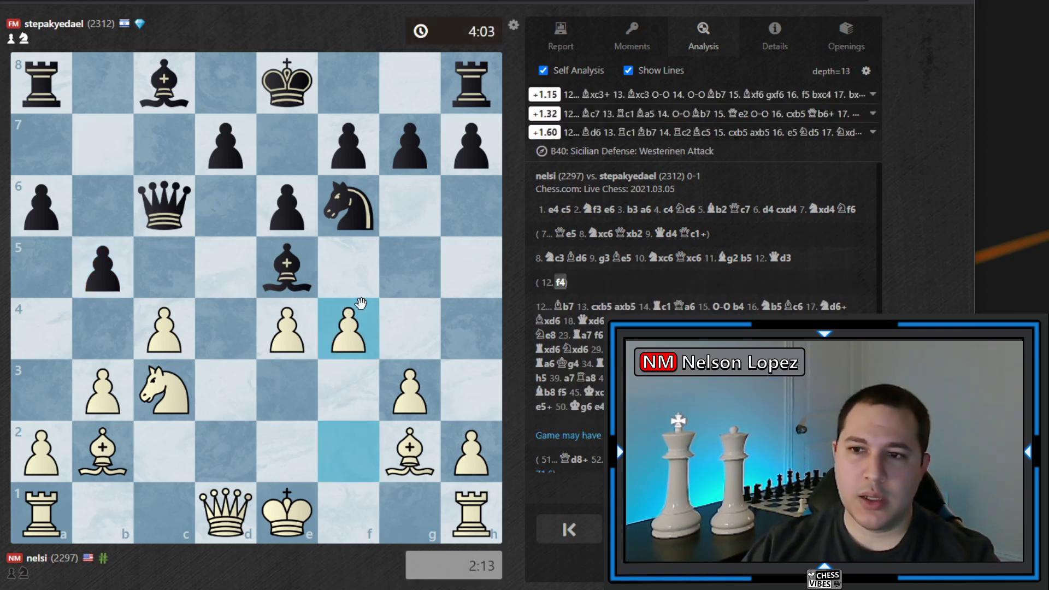
{"action": "left_click_drag", "start_coordinate": [287, 270], "coordinate": [165, 391]}
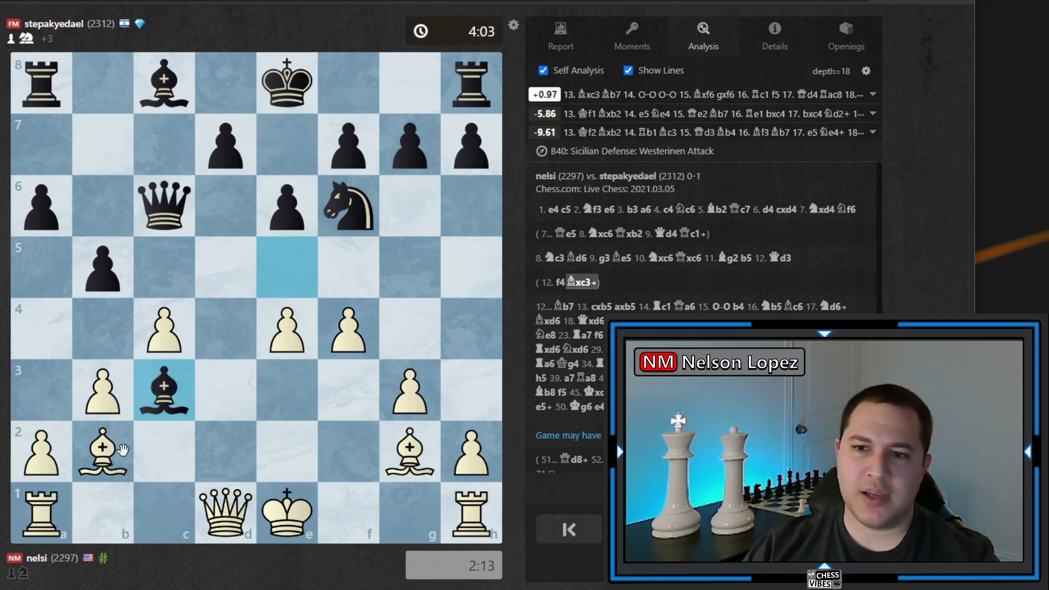
{"action": "left_click_drag", "start_coordinate": [103, 450], "coordinate": [171, 389]}
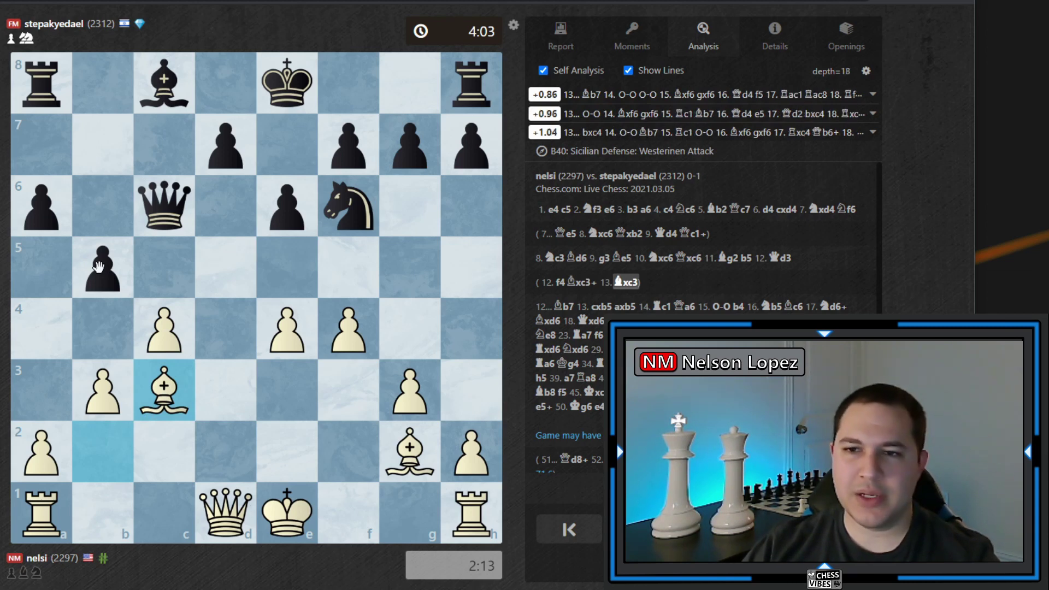
{"action": "left_click_drag", "start_coordinate": [98, 266], "coordinate": [164, 327]}
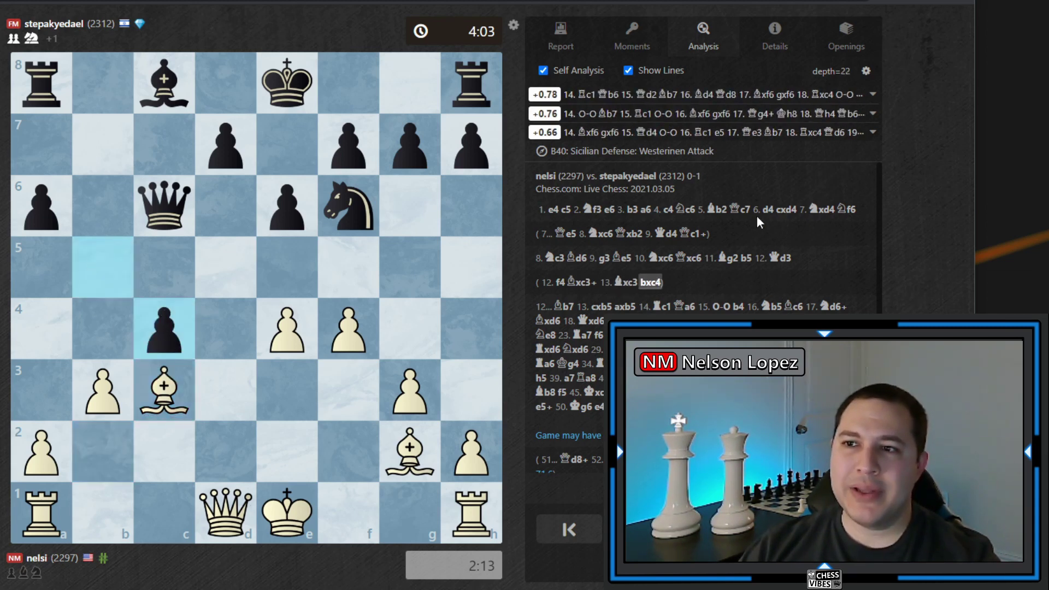
Step: Mark the c-file with arrows, play 14.Rc1 cxb3, and draw a c3–f6 arrow
{"action": "left_click_drag", "start_coordinate": [37, 514], "coordinate": [176, 518]}
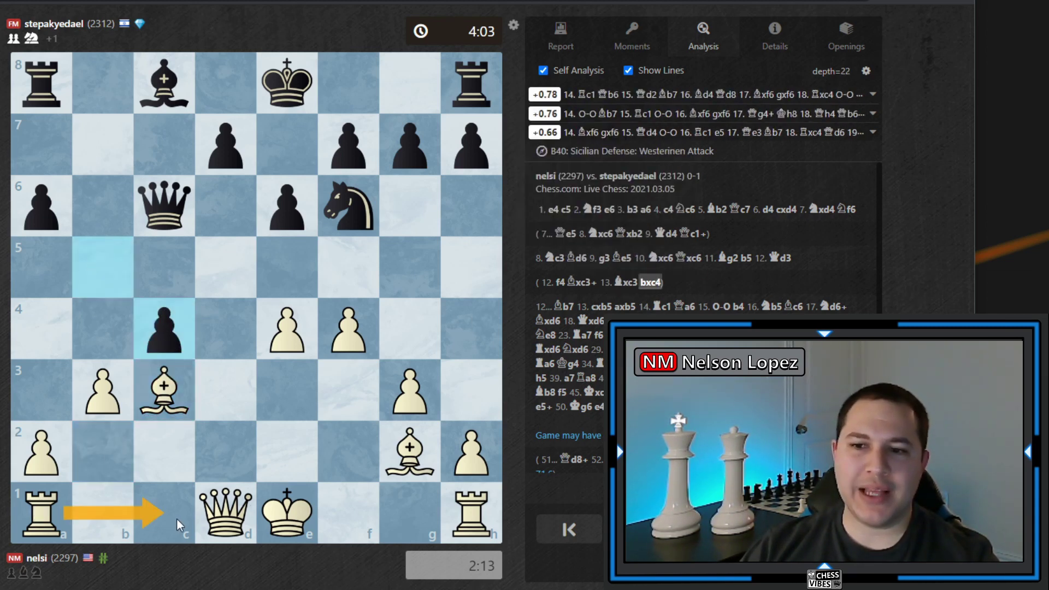
{"action": "left_click_drag", "start_coordinate": [152, 393], "coordinate": [164, 213]}
{"action": "left_click", "coordinate": [205, 437]}
{"action": "left_click_drag", "start_coordinate": [43, 526], "coordinate": [164, 517]}
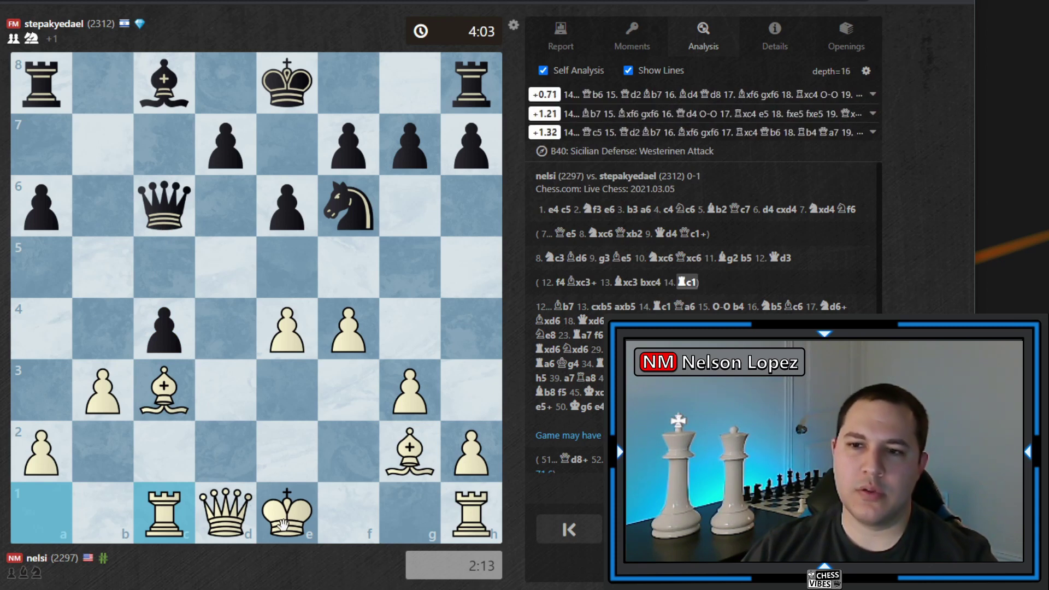
{"action": "left_click_drag", "start_coordinate": [164, 336], "coordinate": [105, 385]}
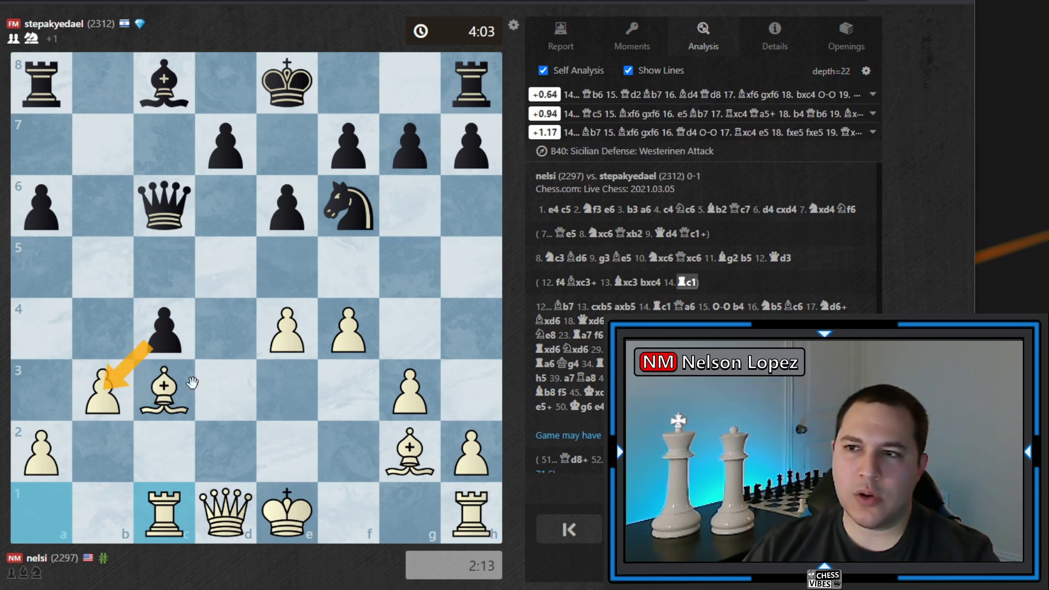
{"action": "left_click_drag", "start_coordinate": [164, 332], "coordinate": [103, 389]}
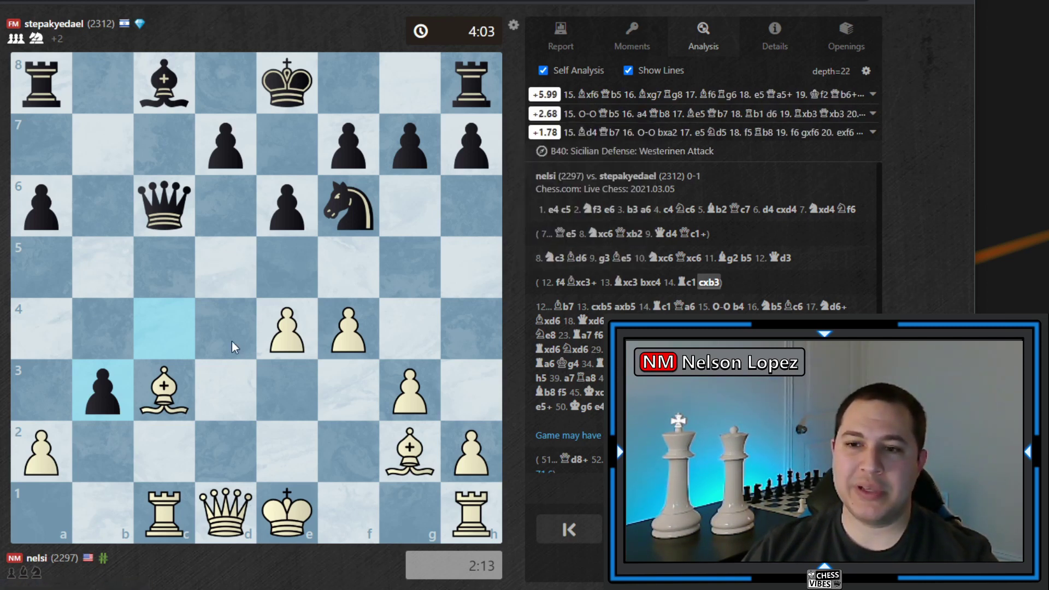
{"action": "left_click_drag", "start_coordinate": [173, 379], "coordinate": [345, 226]}
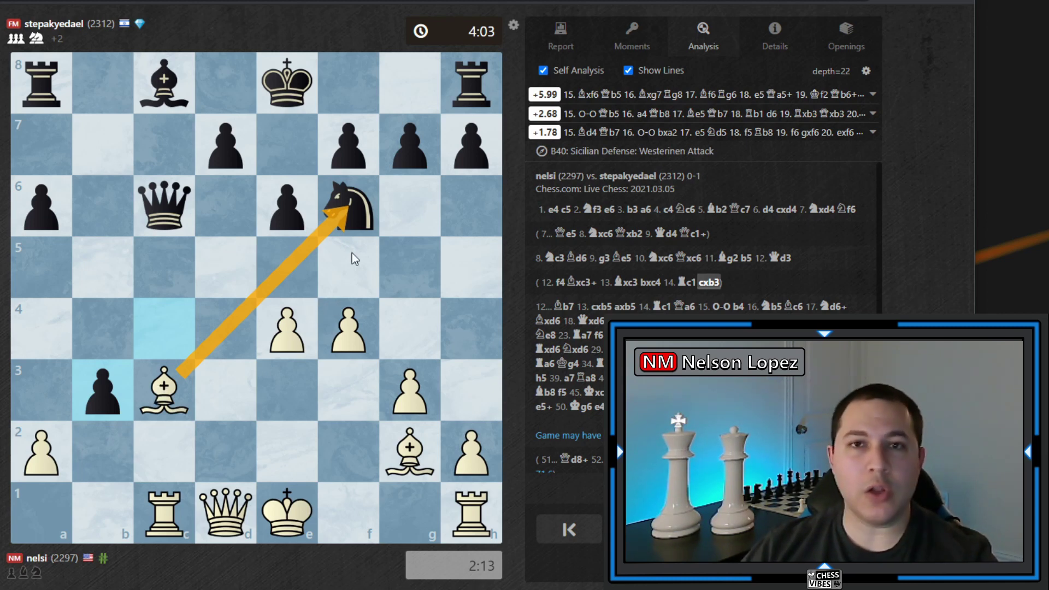
Step: Play 15.Bxf6 and briefly sketch c1–c6 and c3–f6 arrows
{"action": "left_click", "coordinate": [166, 392]}
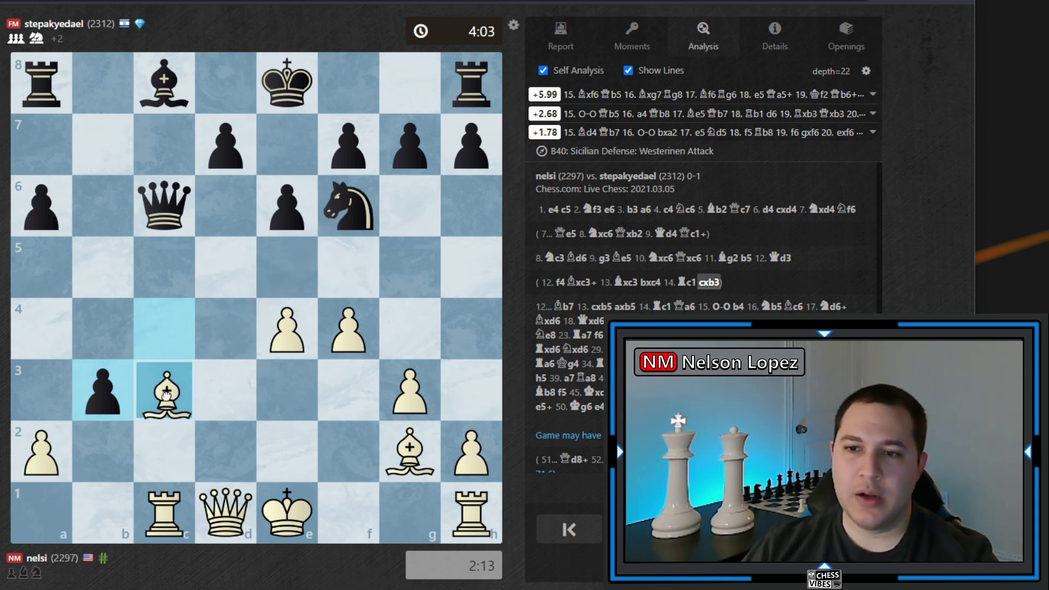
{"action": "left_click", "coordinate": [348, 205]}
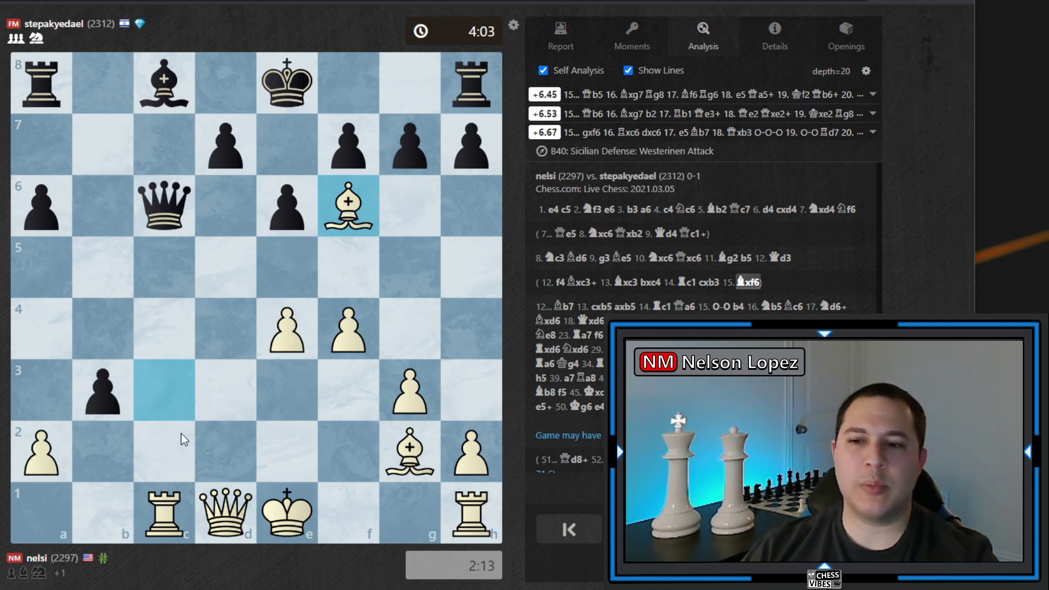
{"action": "left_click_drag", "start_coordinate": [174, 241], "coordinate": [176, 222]}
{"action": "left_click", "coordinate": [227, 368]}
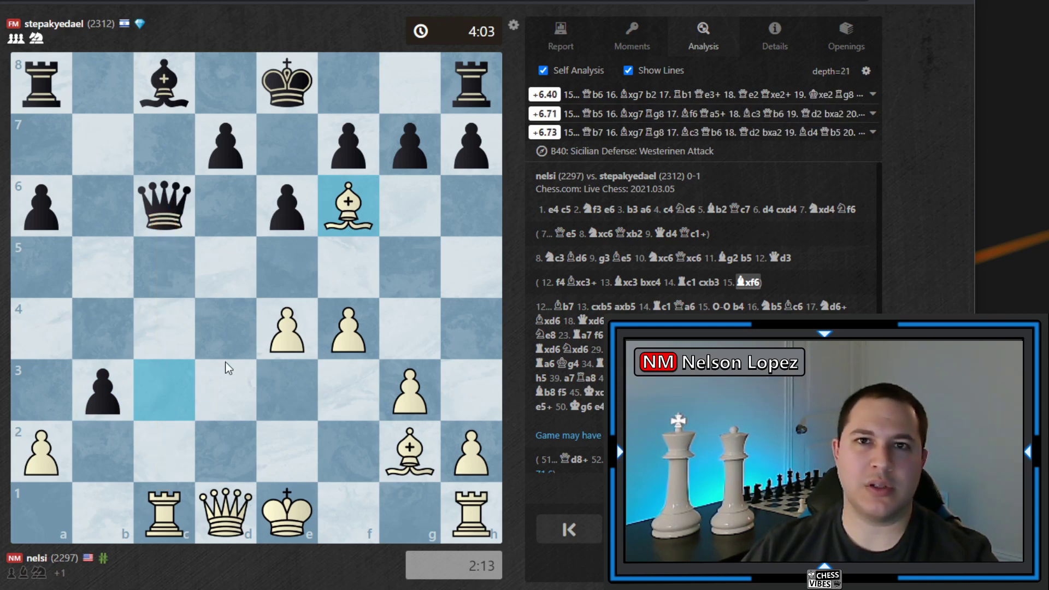
{"action": "left_click_drag", "start_coordinate": [176, 371], "coordinate": [348, 205]}
{"action": "left_click", "coordinate": [390, 241]}
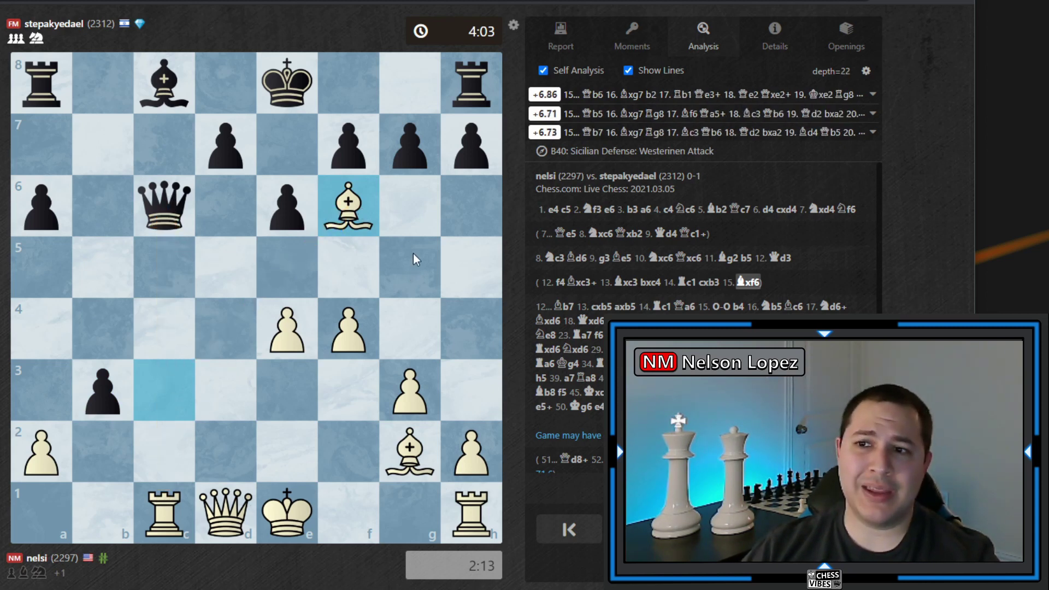
Step: Mark the g7–f6 recapture and red squares c4 and b3, then play 15...gxf6
{"action": "left_click_drag", "start_coordinate": [410, 143], "coordinate": [348, 205]}
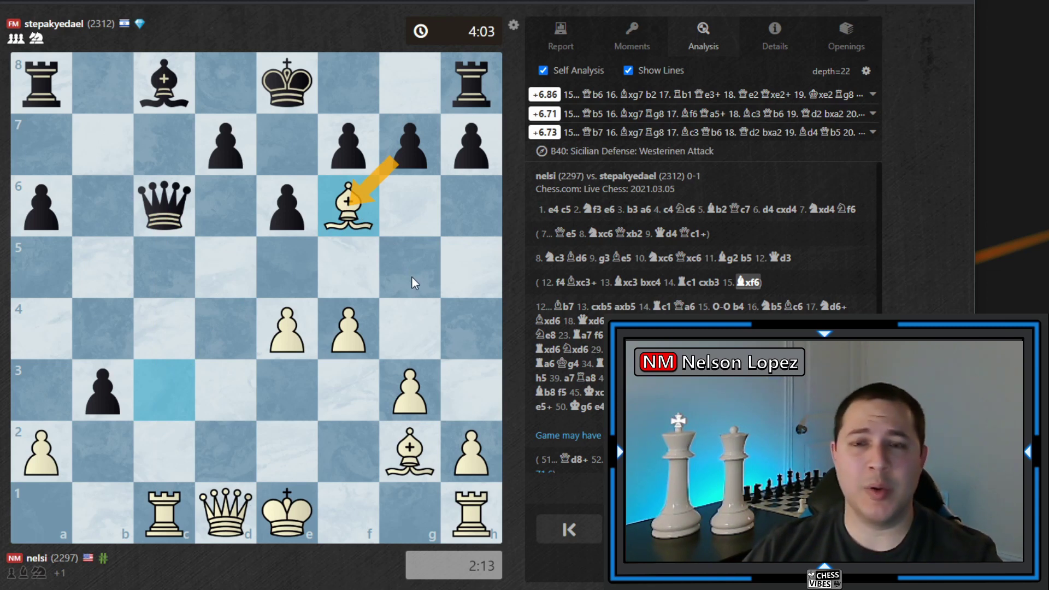
{"action": "right_click", "coordinate": [163, 328]}
{"action": "right_click", "coordinate": [103, 390]}
{"action": "left_click", "coordinate": [276, 425]}
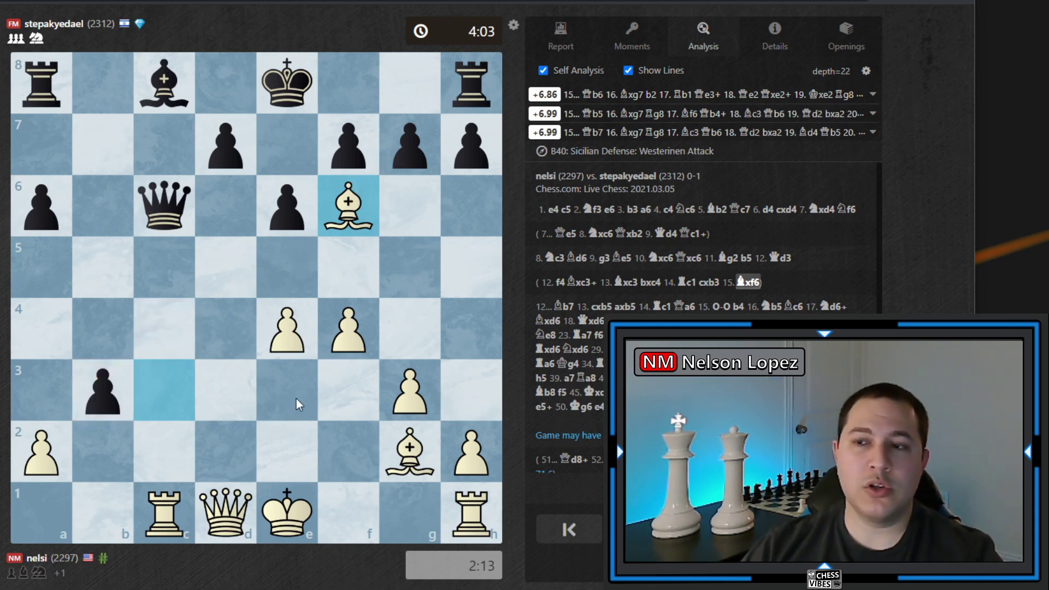
{"action": "left_click_drag", "start_coordinate": [410, 144], "coordinate": [349, 205]}
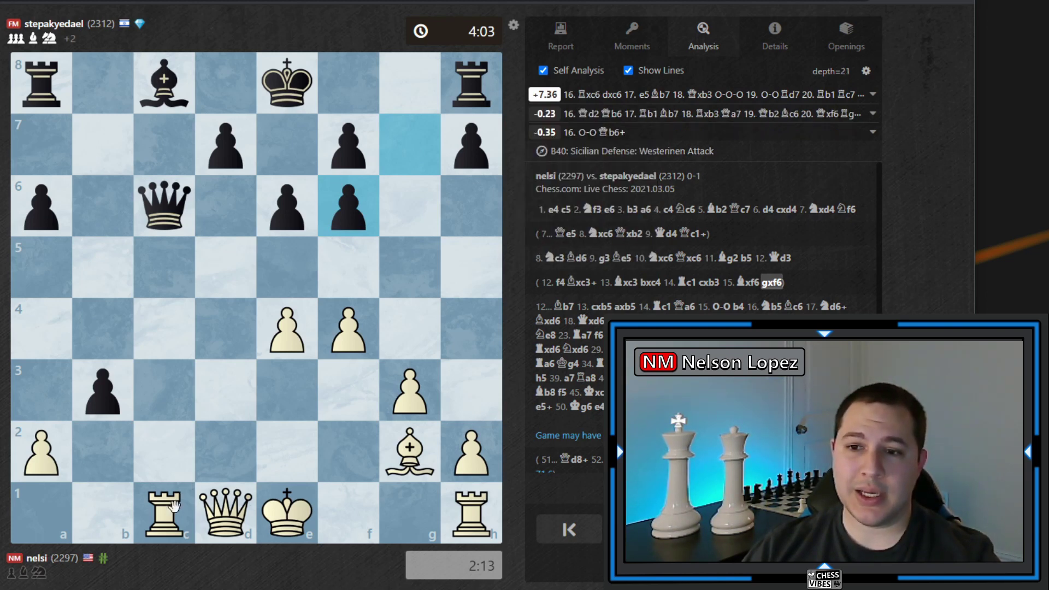
{"action": "left_click_drag", "start_coordinate": [171, 506], "coordinate": [172, 220]}
{"action": "right_click", "coordinate": [172, 219]}
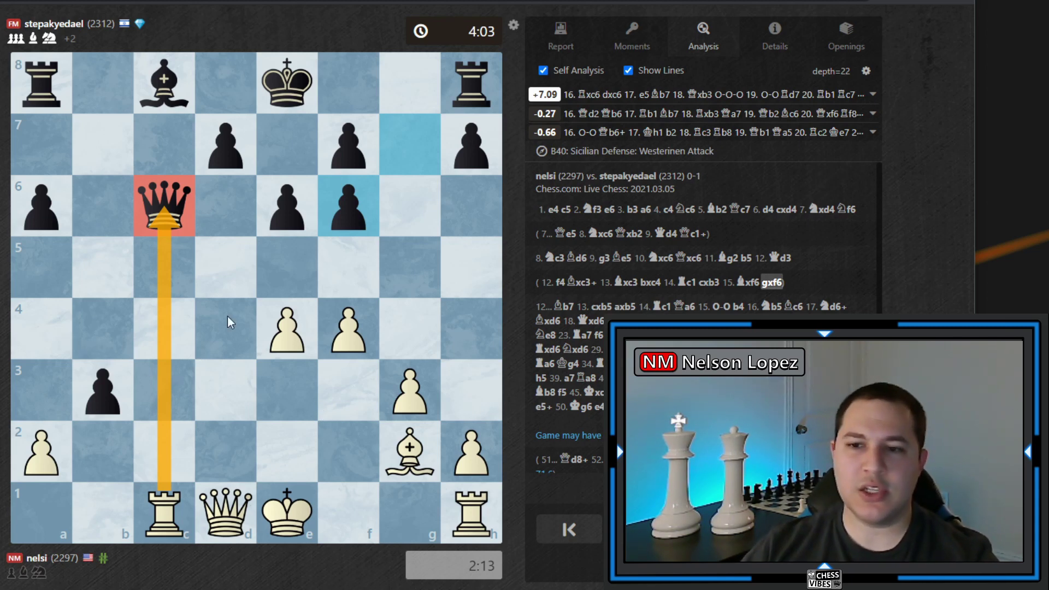
{"action": "left_click", "coordinate": [167, 508]}
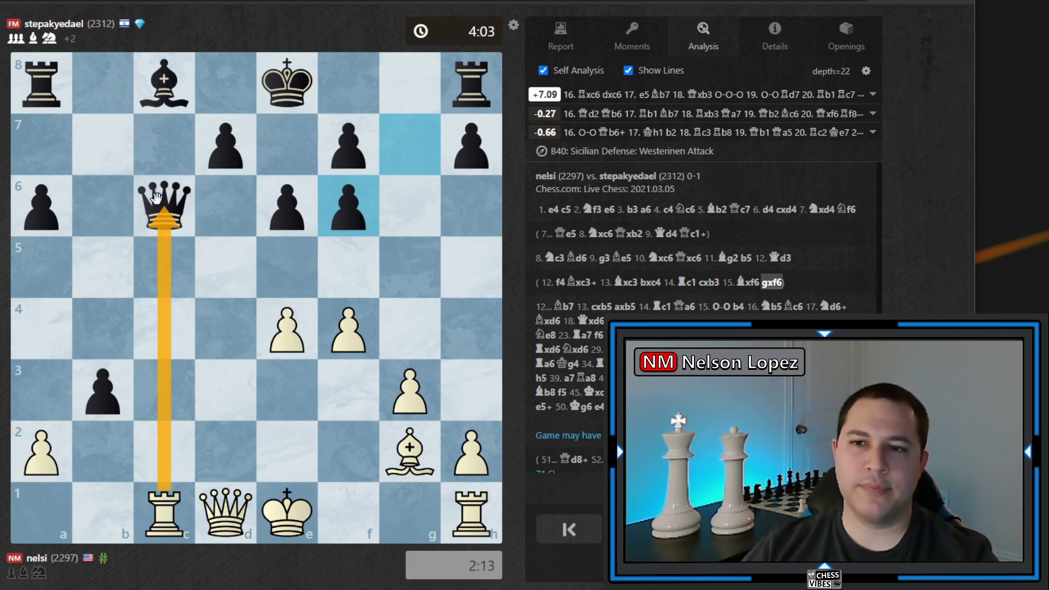
{"action": "left_click_drag", "start_coordinate": [167, 385], "coordinate": [342, 230]}
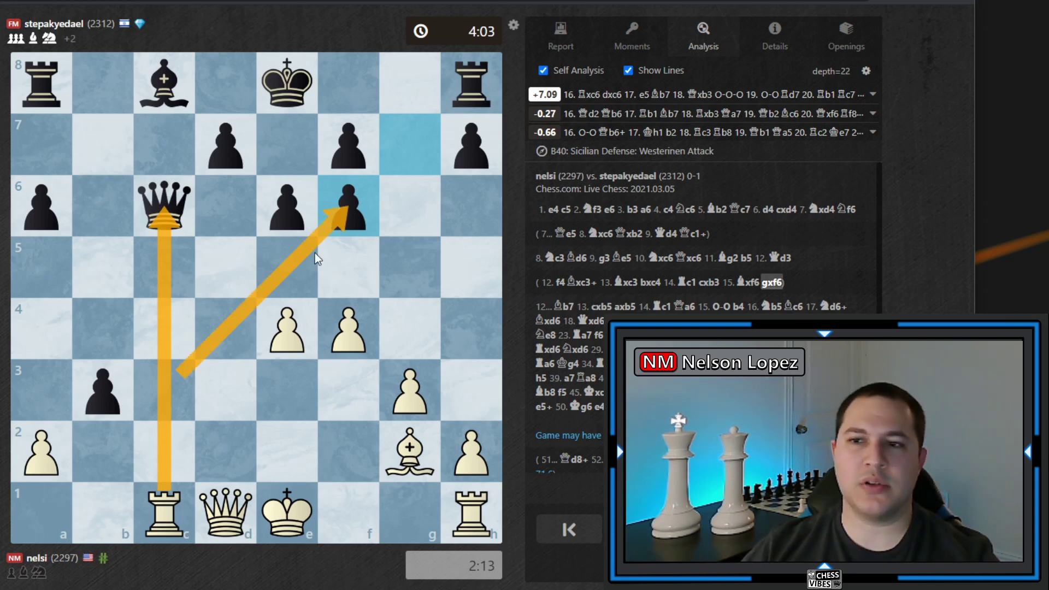
{"action": "left_click", "coordinate": [142, 399]}
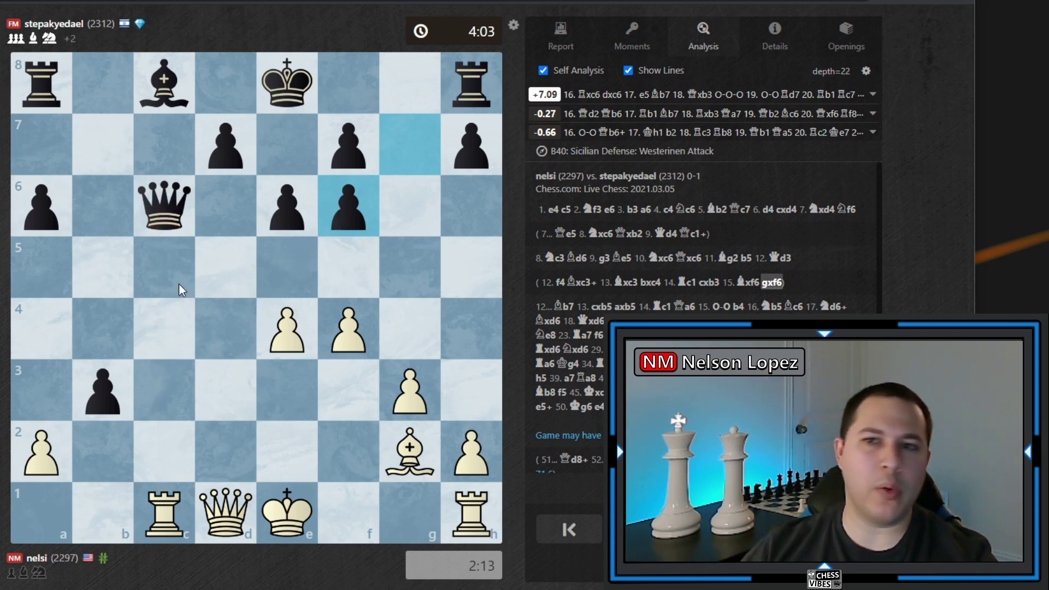
{"action": "left_click_drag", "start_coordinate": [348, 445], "coordinate": [349, 328]}
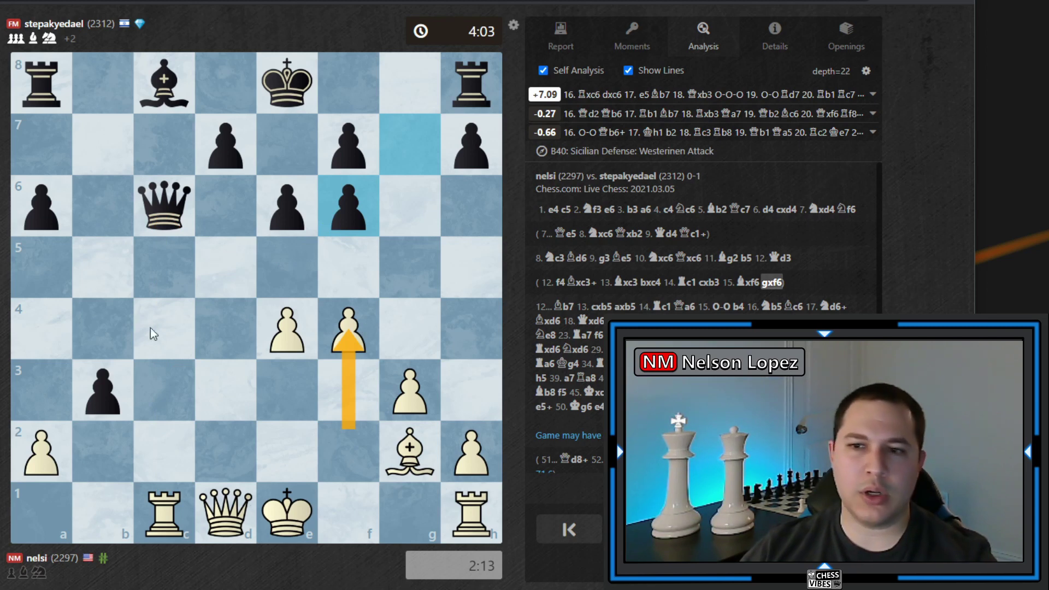
{"action": "left_click", "coordinate": [223, 392]}
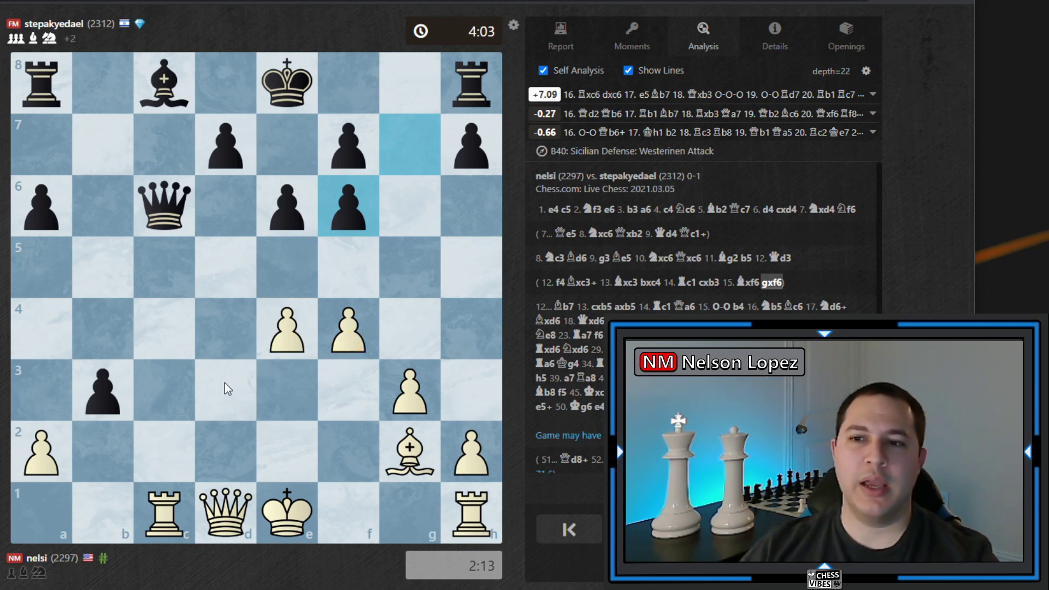